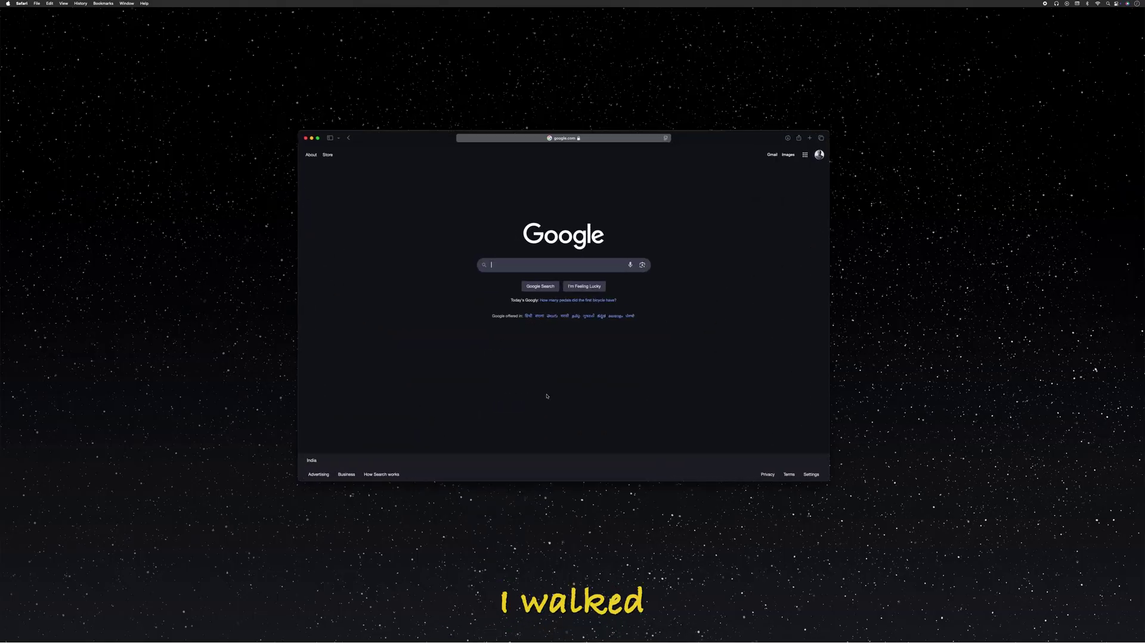
Step: Search Google for Anki and go to the official apps.ankiweb.net site
{"action": "type", "text": "i"}
{"action": "key", "text": "Return"}
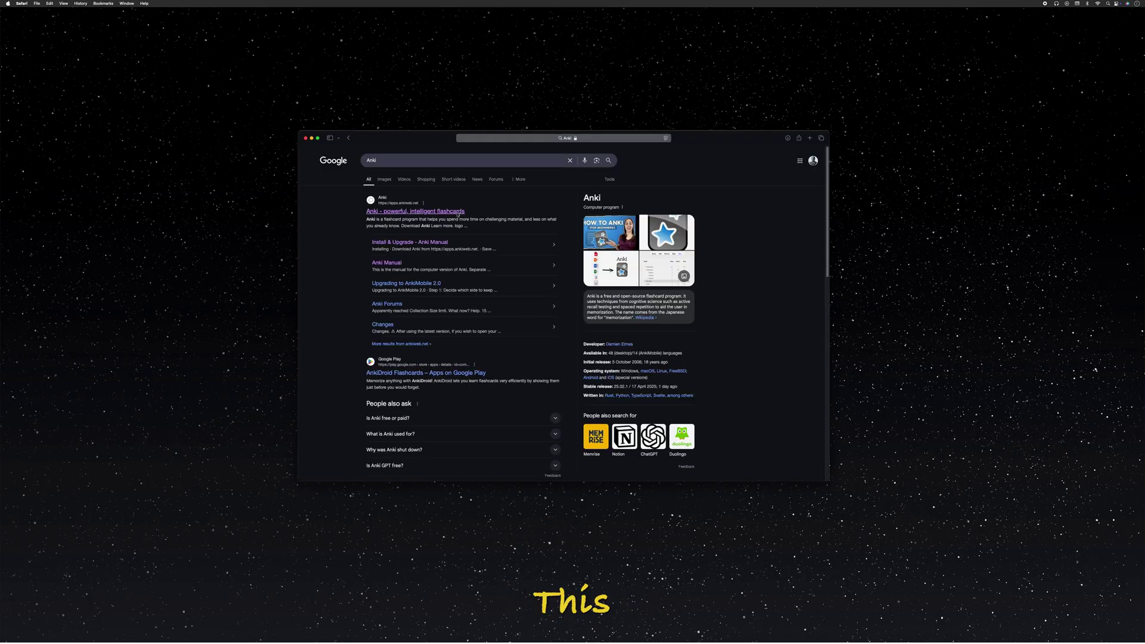
{"action": "left_click", "coordinate": [438, 212]}
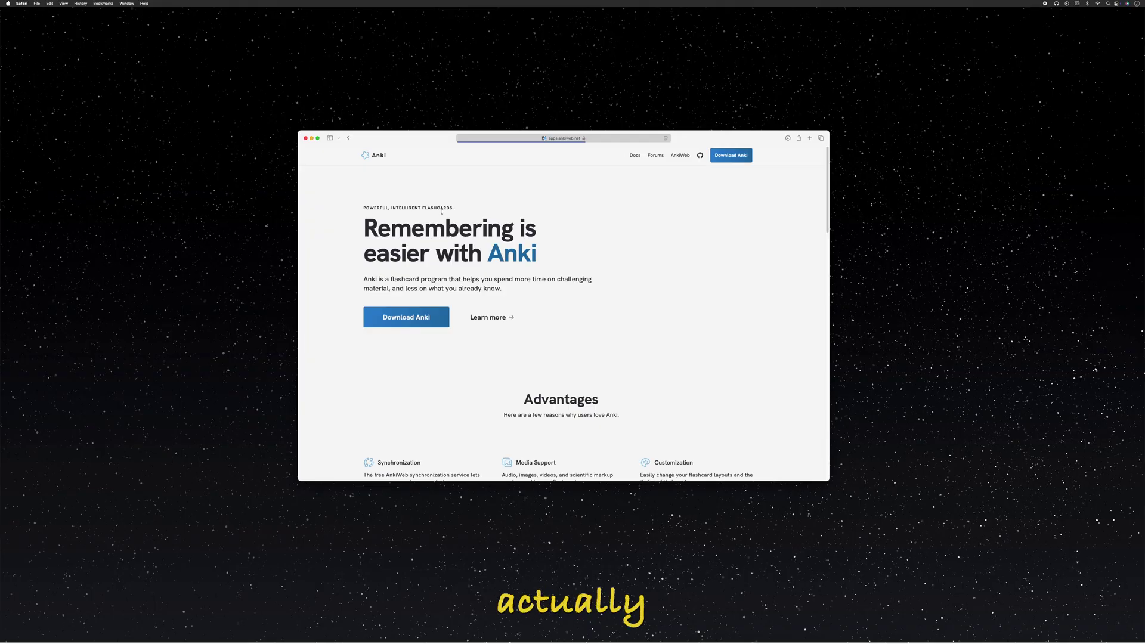
Step: Download Anki 25.02.1 for Apple Silicon and launch the downloaded .dmg installer
{"action": "scroll", "coordinate": [423, 303], "scroll_direction": "down", "scroll_amount": 20}
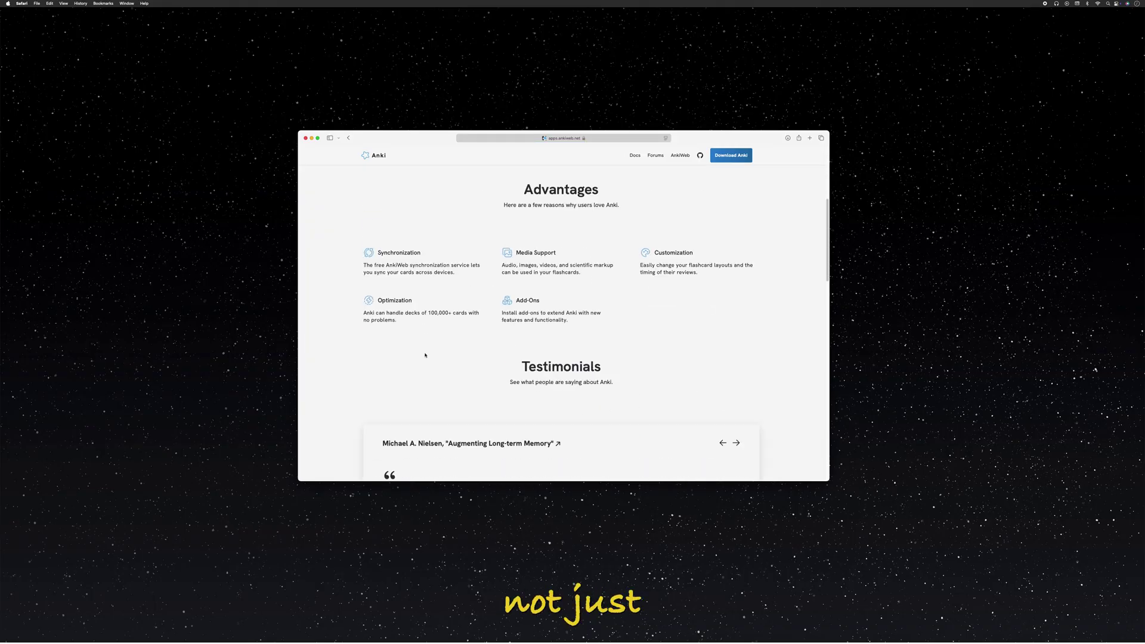
{"action": "scroll", "coordinate": [426, 355], "scroll_direction": "down", "scroll_amount": 5}
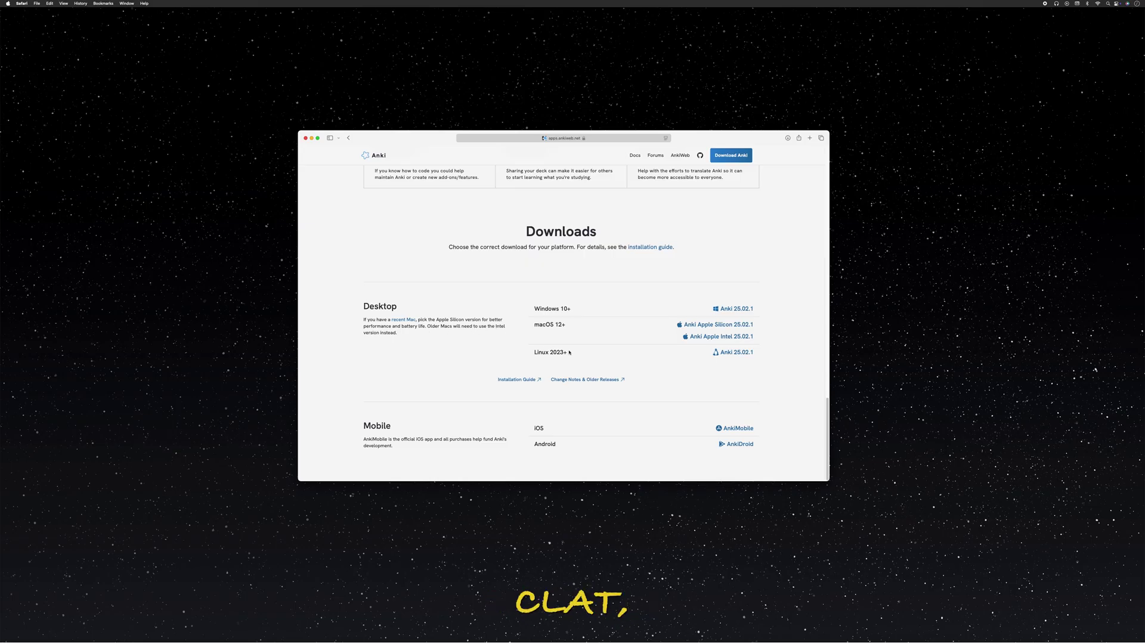
{"action": "left_click", "coordinate": [713, 325]}
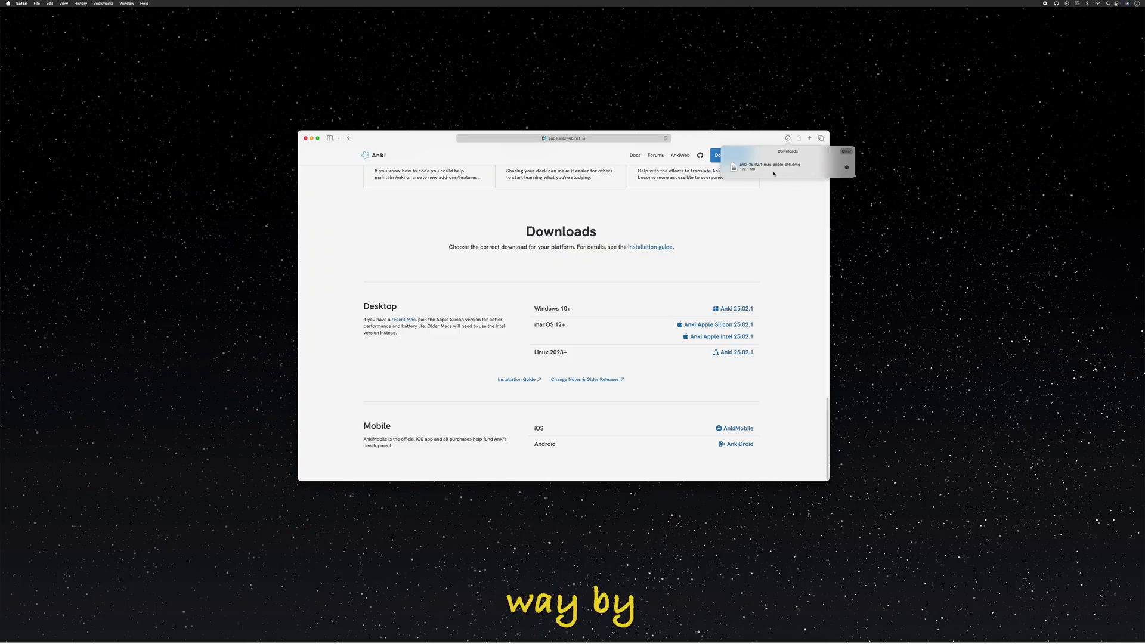
{"action": "double_click", "coordinate": [776, 167]}
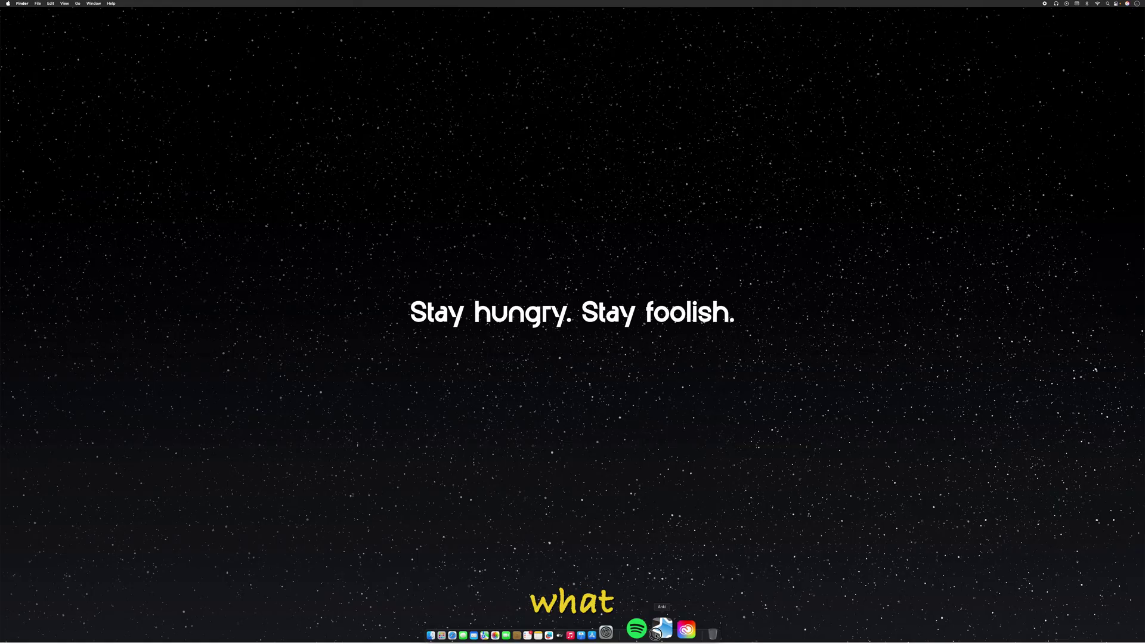
Step: Bring Anki back from the Dock and open the Default deck's overview
{"action": "left_click", "coordinate": [655, 633]}
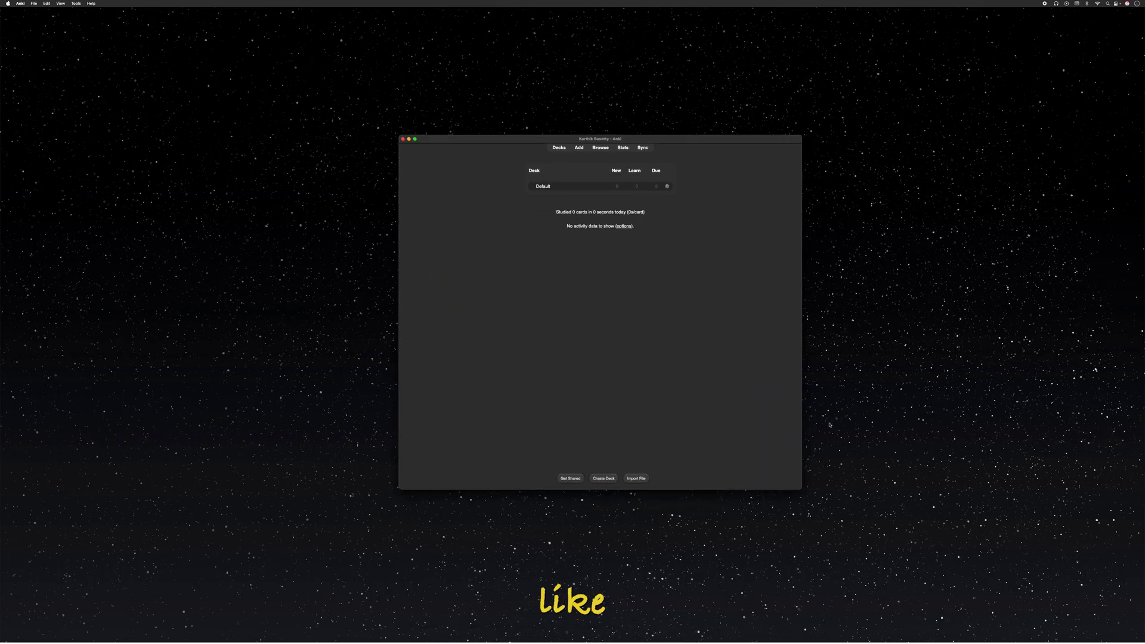
{"action": "left_click_drag", "start_coordinate": [691, 142], "coordinate": [686, 140]}
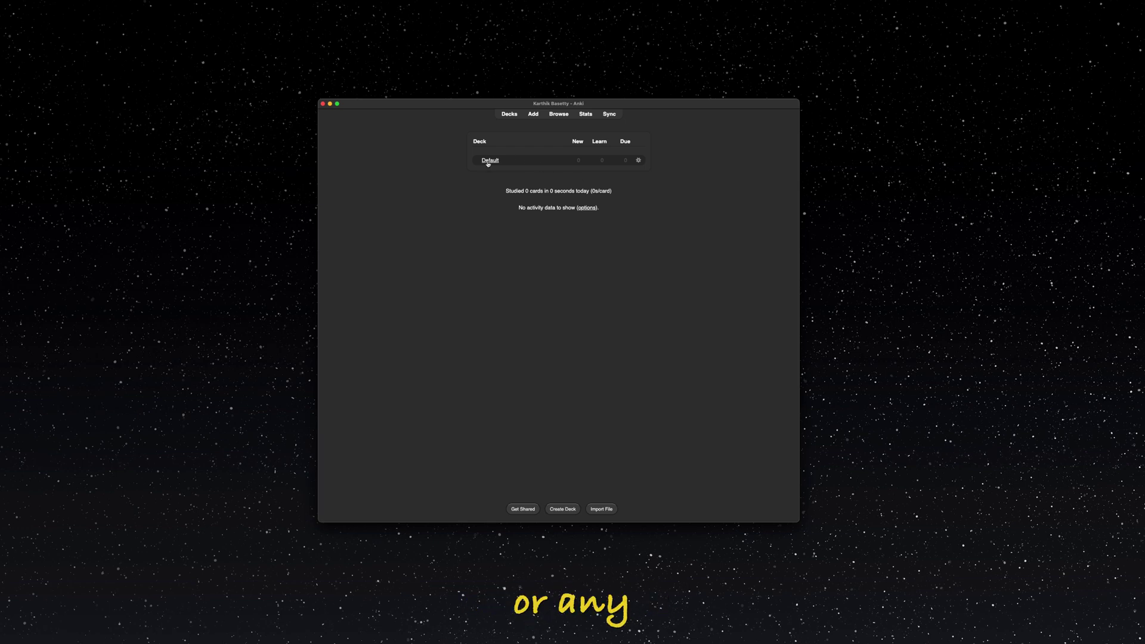
{"action": "left_click", "coordinate": [489, 160]}
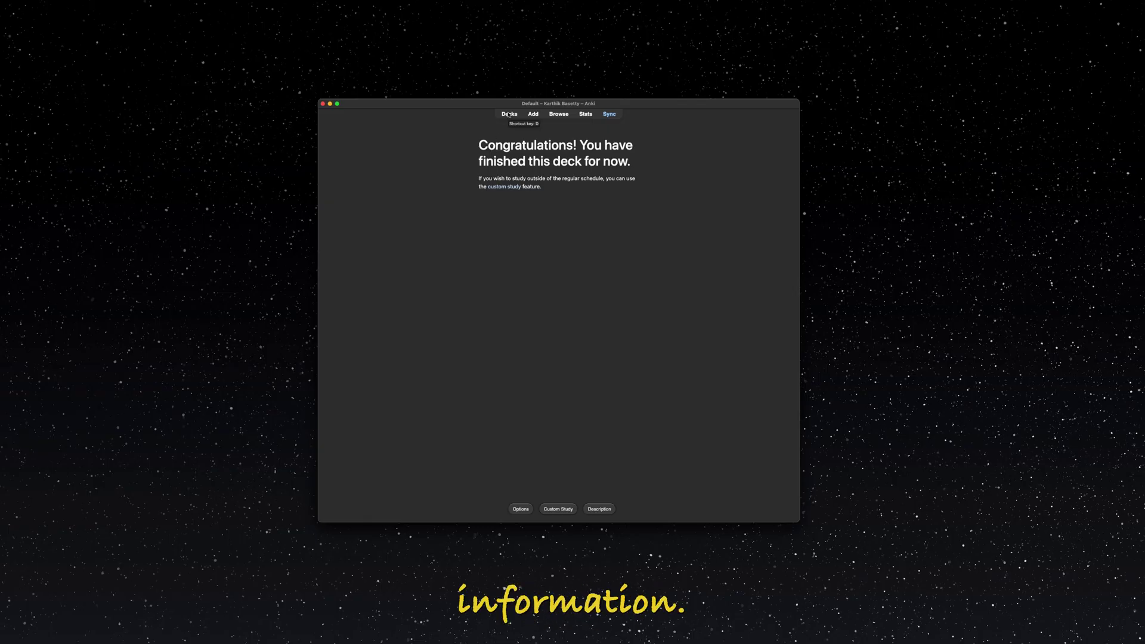
Step: Create decks 01. Polity, 02. Economy, 03. Ancient History and 04. Medieval History
{"action": "left_click", "coordinate": [509, 114]}
{"action": "left_click", "coordinate": [563, 509]}
{"action": "type", "text": "01. Polity"}
{"action": "key", "text": "Return"}
{"action": "left_click", "coordinate": [563, 509]}
{"action": "type", "text": "02. Economy"}
{"action": "key", "text": "Return"}
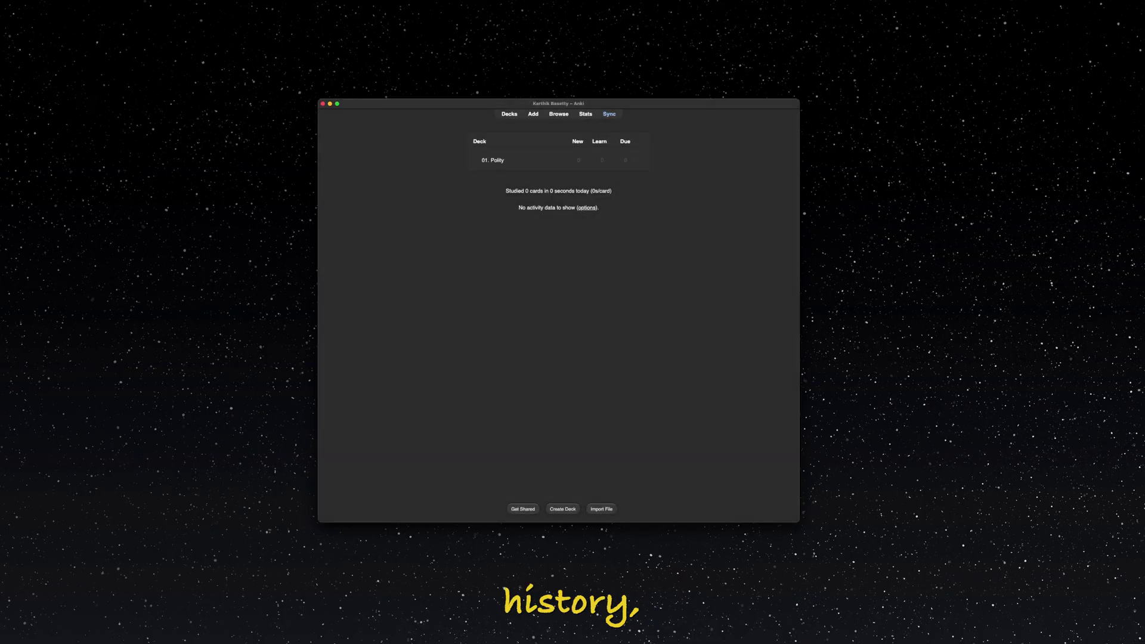
{"action": "left_click", "coordinate": [563, 508]}
{"action": "type", "text": "03. Ancient History"}
{"action": "key", "text": "Return"}
{"action": "left_click", "coordinate": [562, 509]}
{"action": "type", "text": "04. Medieval History"}
{"action": "key", "text": "Return"}
Step: Create decks 05. Modern History through 08. Science & Technology, then sync the collection
{"action": "left_click", "coordinate": [562, 509]}
{"action": "type", "text": "05. Modern History"}
{"action": "key", "text": "Return"}
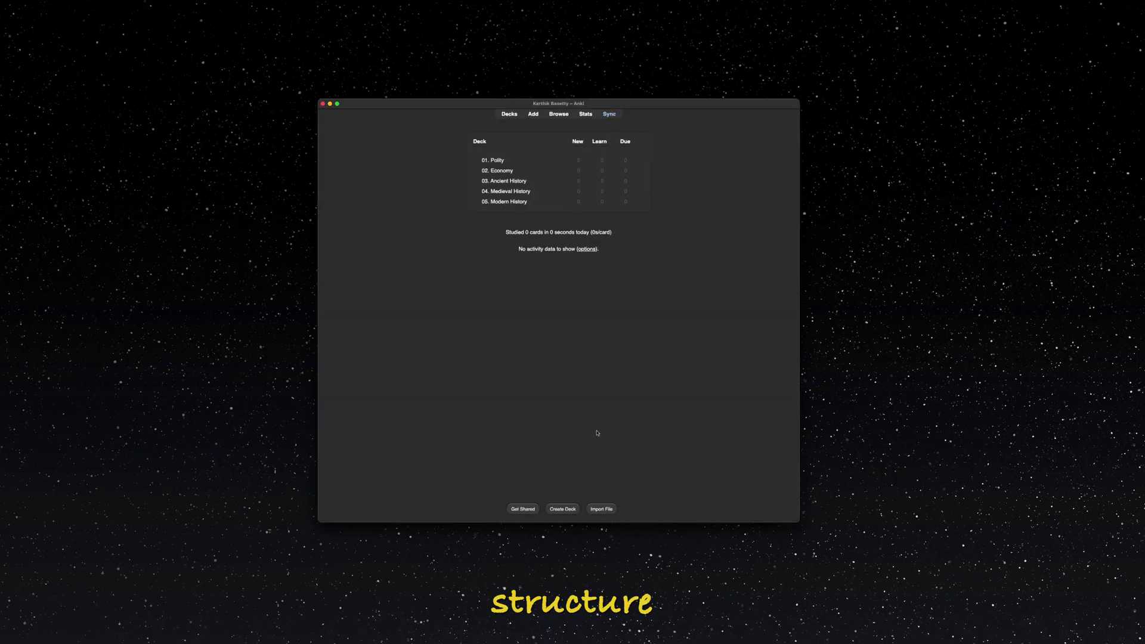
{"action": "left_click", "coordinate": [563, 509]}
{"action": "type", "text": "06."}
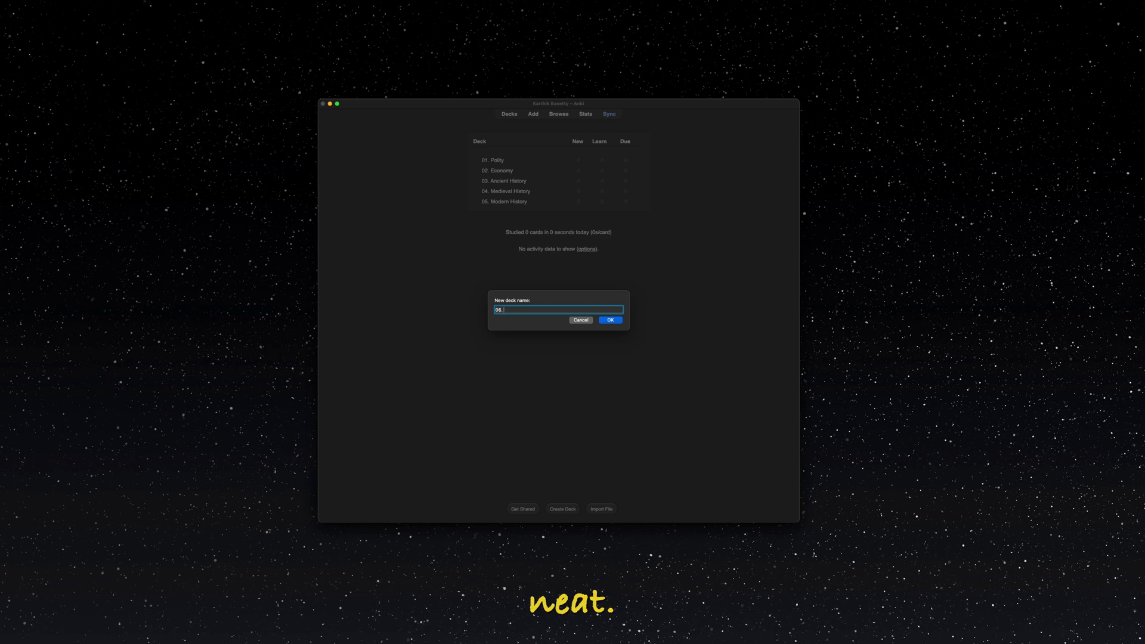
{"action": "type", "text": " Geography"}
{"action": "key", "text": "Return"}
{"action": "left_click", "coordinate": [563, 509]}
{"action": "type", "text": "0"}
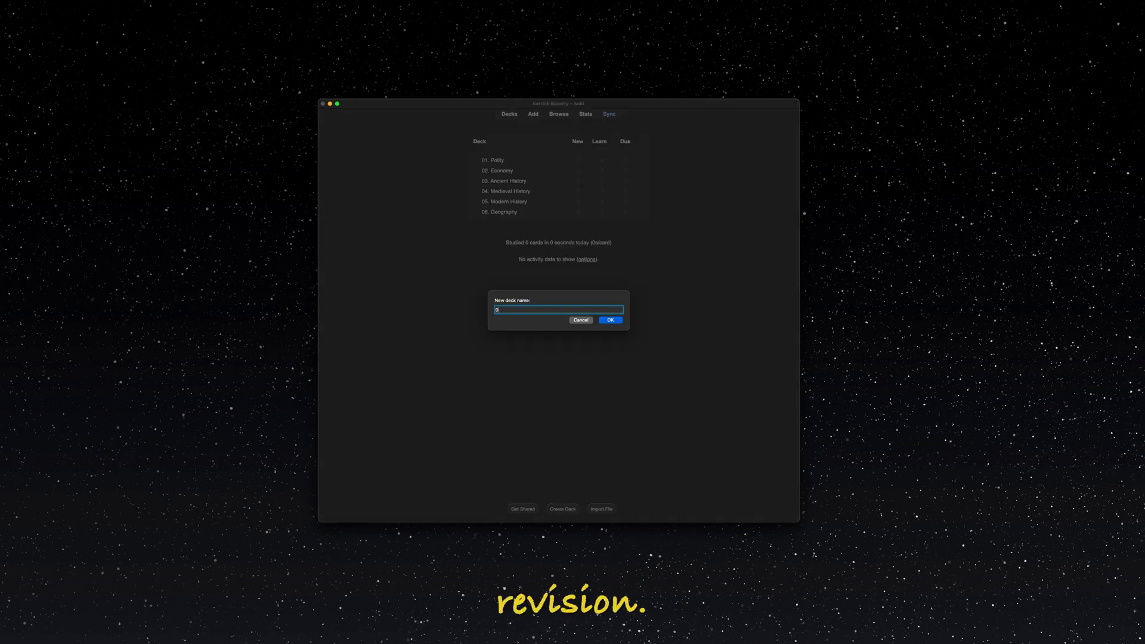
{"action": "type", "text": "7. Environment"}
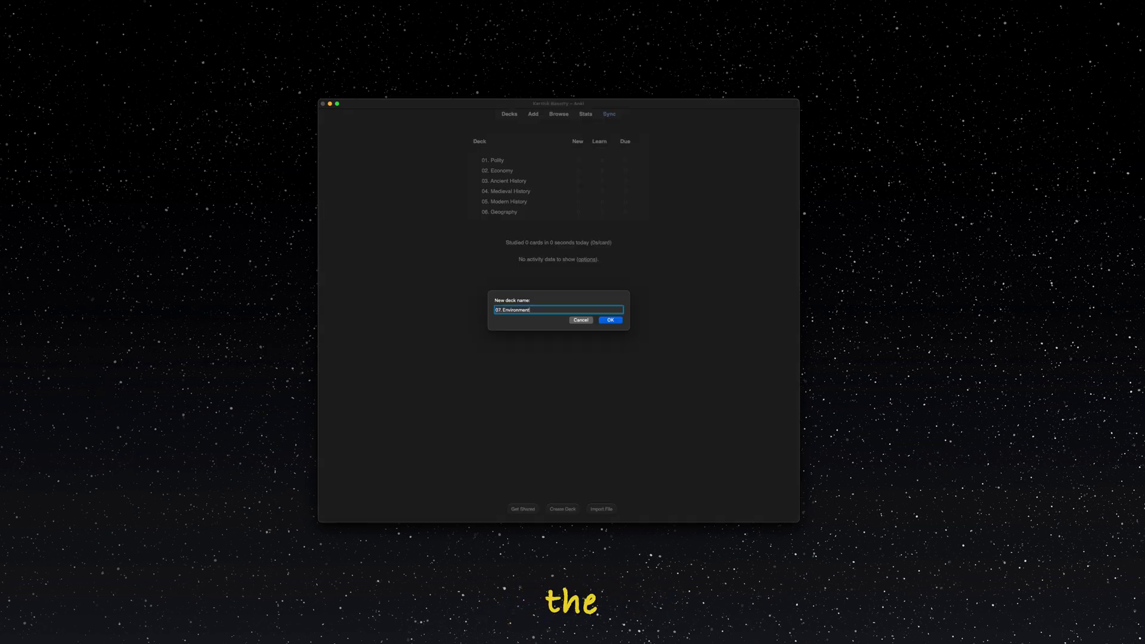
{"action": "key", "text": "Return"}
{"action": "left_click", "coordinate": [570, 511]}
{"action": "type", "text": "08. Science & Technology"}
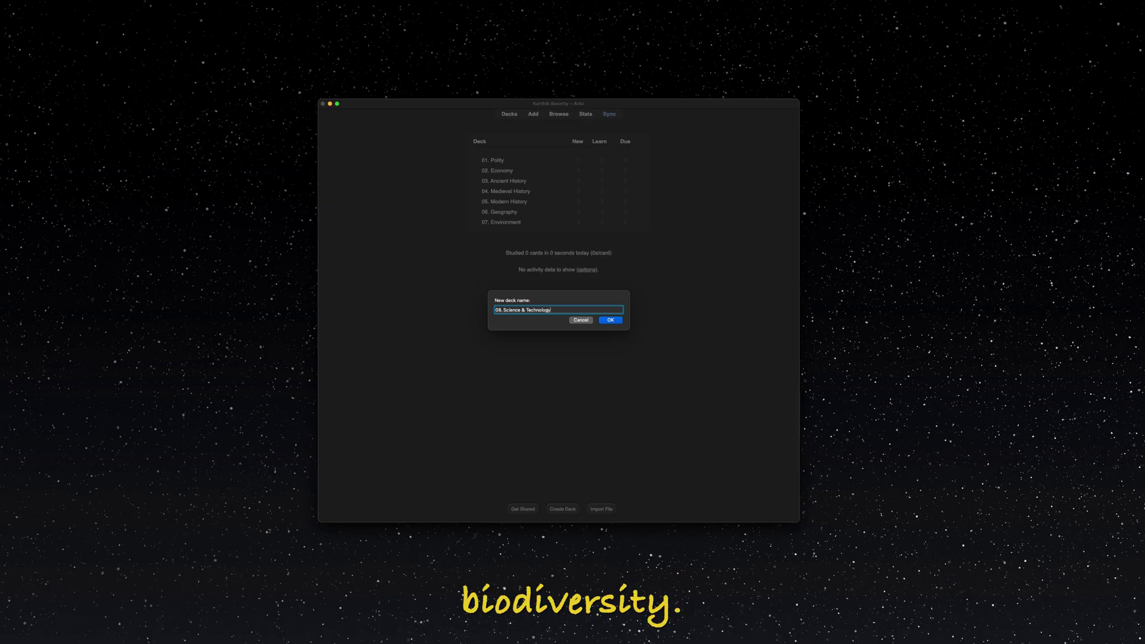
{"action": "key", "text": "Return"}
{"action": "key", "text": "y"}
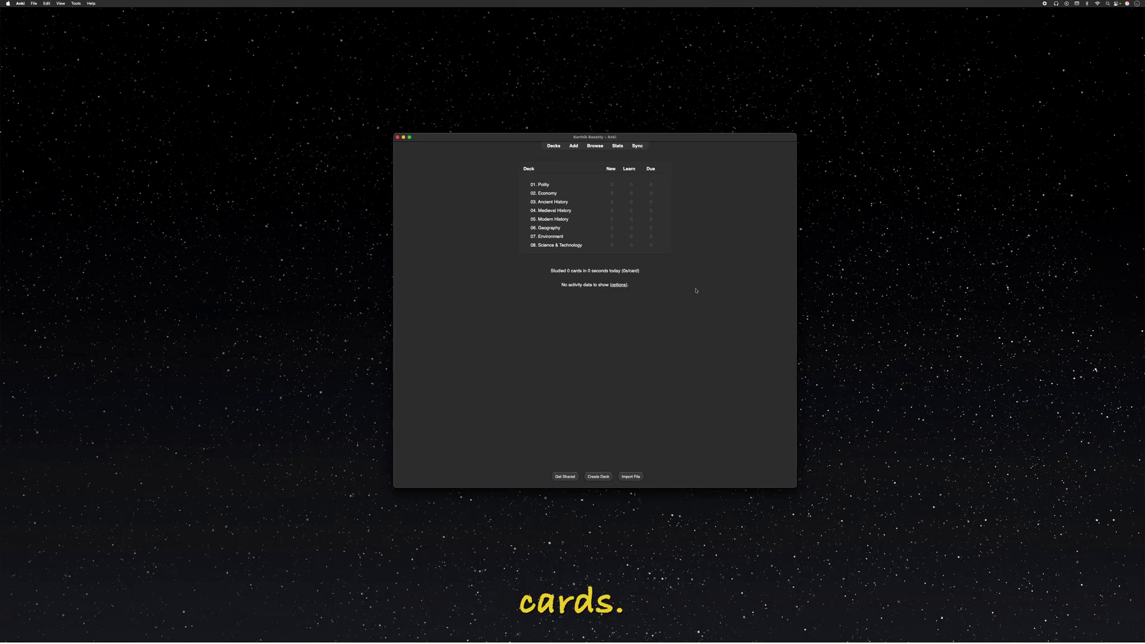
Step: On the NCERT site, load the Class XI Political Science book Indian Constitution at Work
{"action": "key", "text": "super+Tab"}
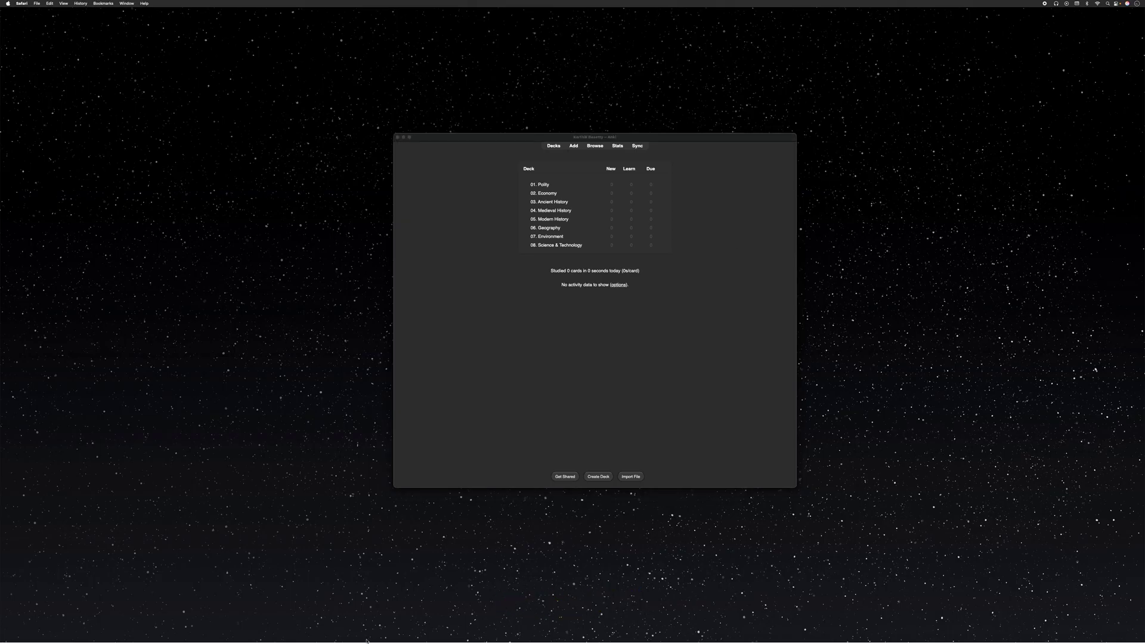
{"action": "mouse_move", "coordinate": [366, 641]}
{"action": "left_click", "coordinate": [477, 628]}
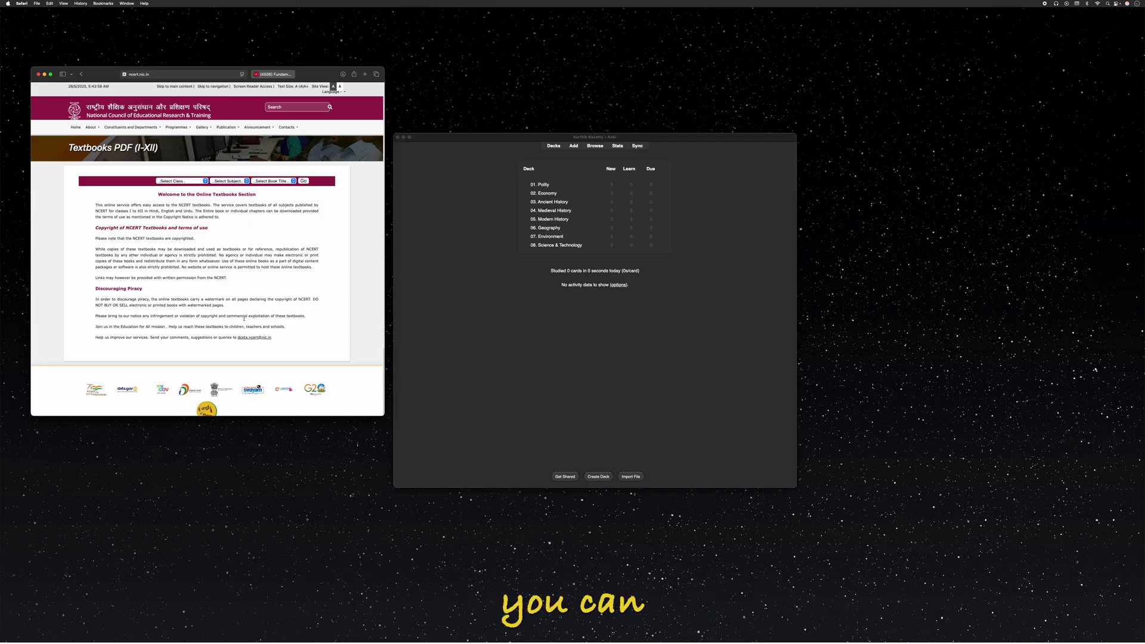
{"action": "left_click", "coordinate": [187, 182]}
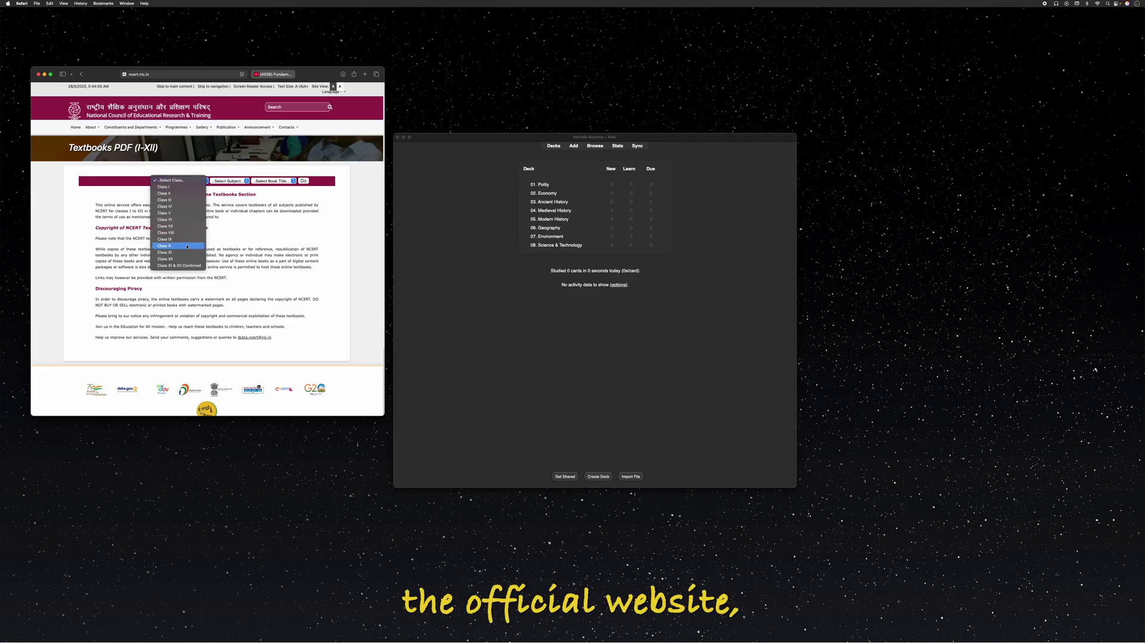
{"action": "left_click", "coordinate": [193, 254]}
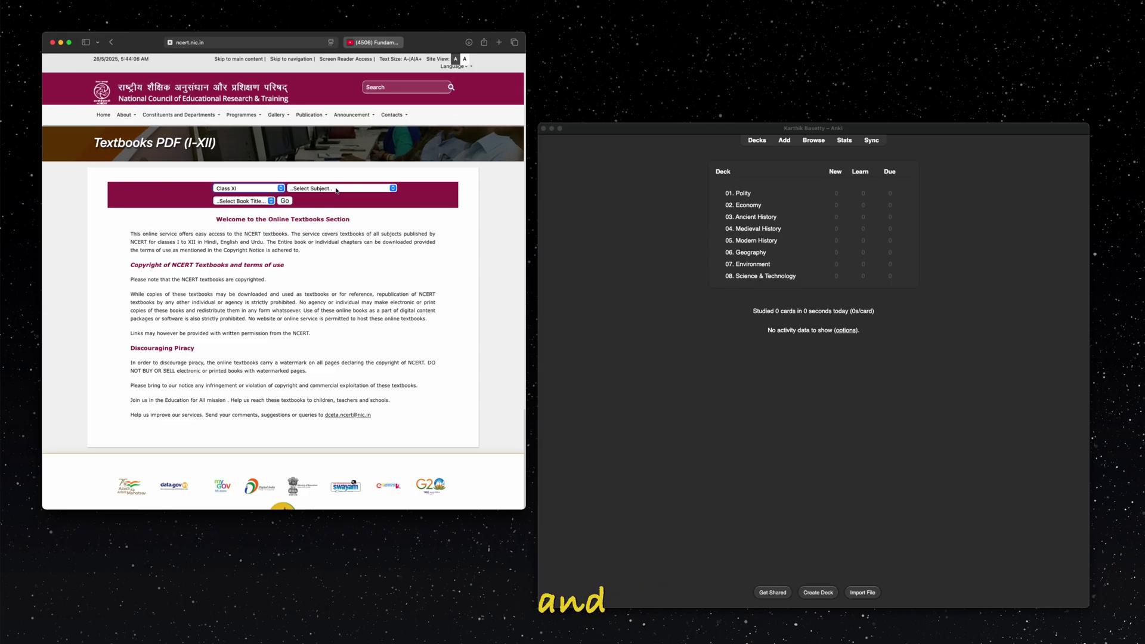
{"action": "left_click", "coordinate": [337, 190]}
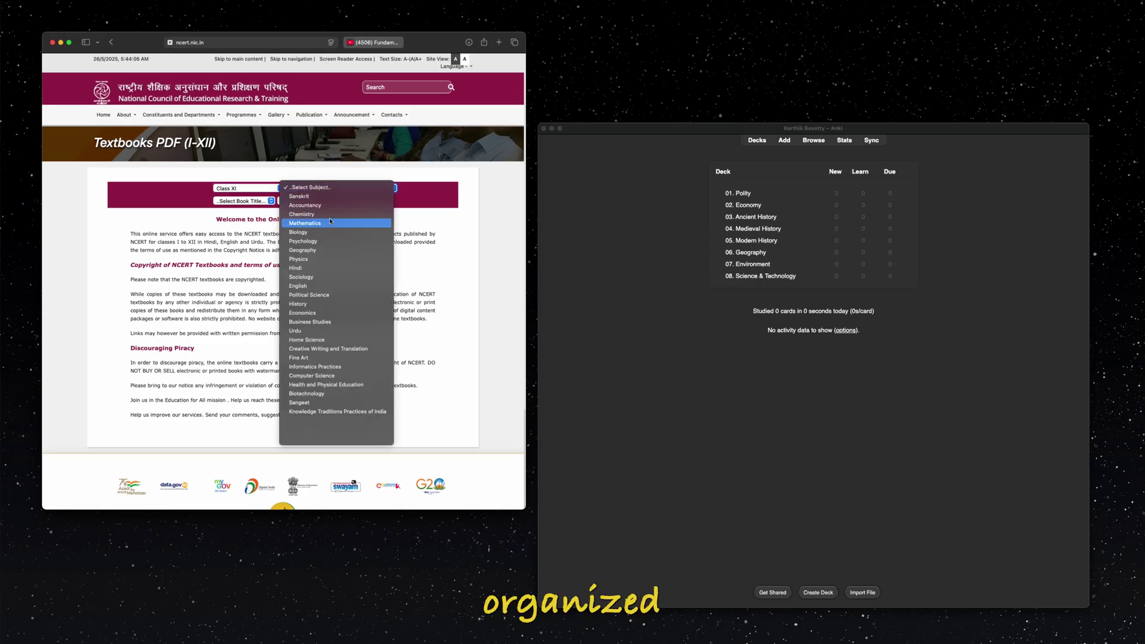
{"action": "left_click", "coordinate": [322, 296]}
{"action": "left_click", "coordinate": [248, 200]}
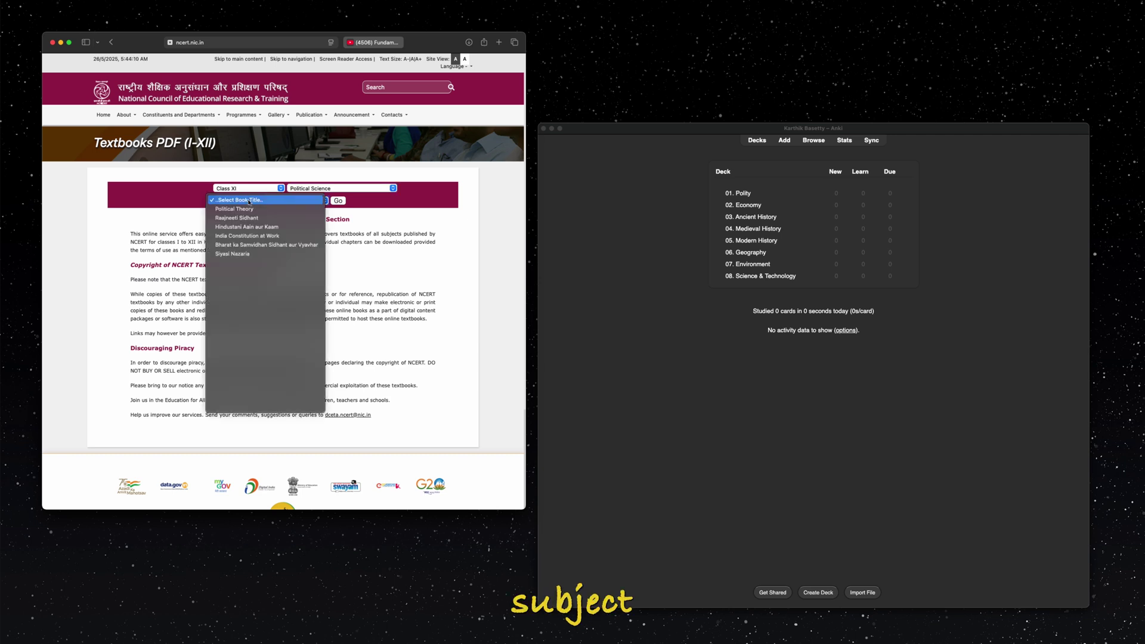
{"action": "left_click", "coordinate": [288, 236]}
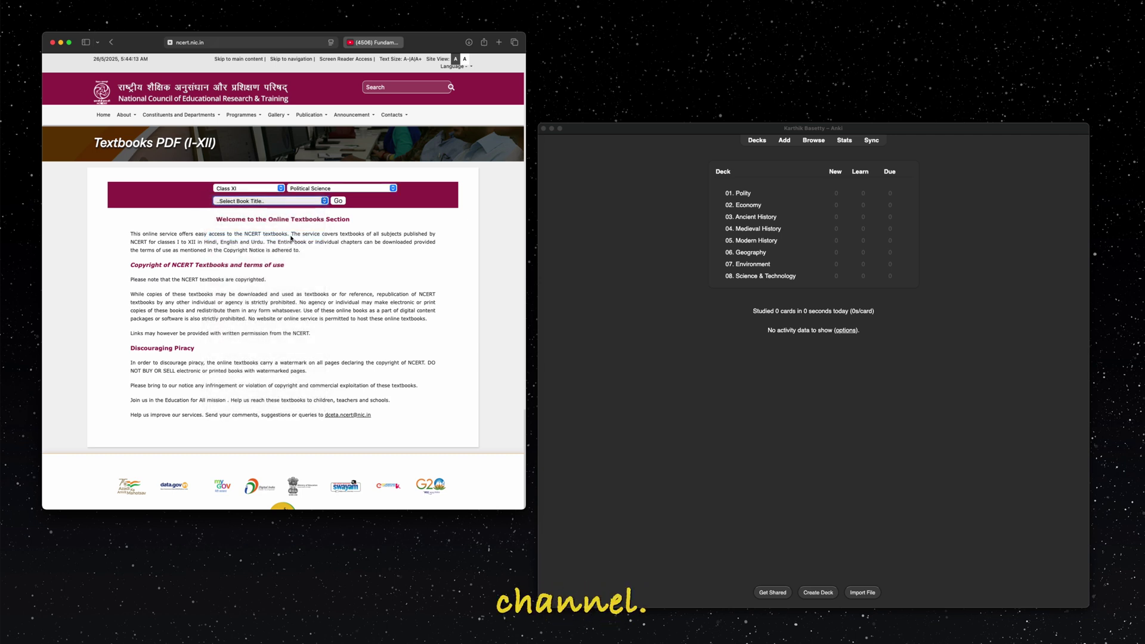
{"action": "left_click", "coordinate": [339, 201]}
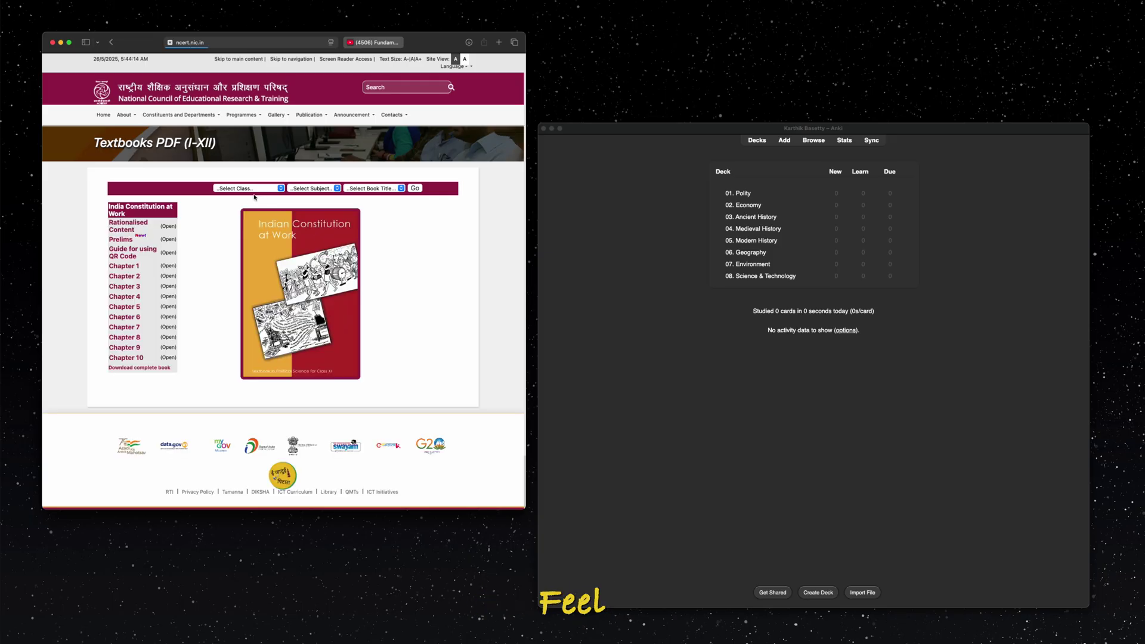
Step: Open the Chapter 2 PDF and select the untouchability sentence on page 32
{"action": "left_click", "coordinate": [169, 276]}
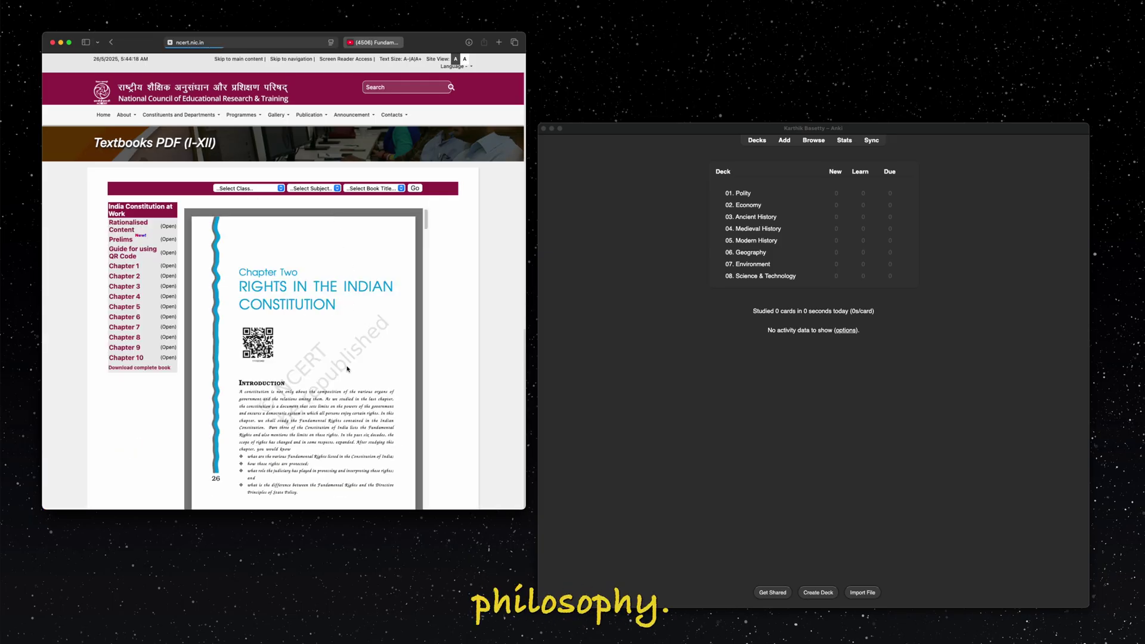
{"action": "scroll", "coordinate": [367, 328], "scroll_direction": "down", "scroll_amount": 10}
{"action": "scroll", "coordinate": [354, 368], "scroll_direction": "down", "scroll_amount": 5}
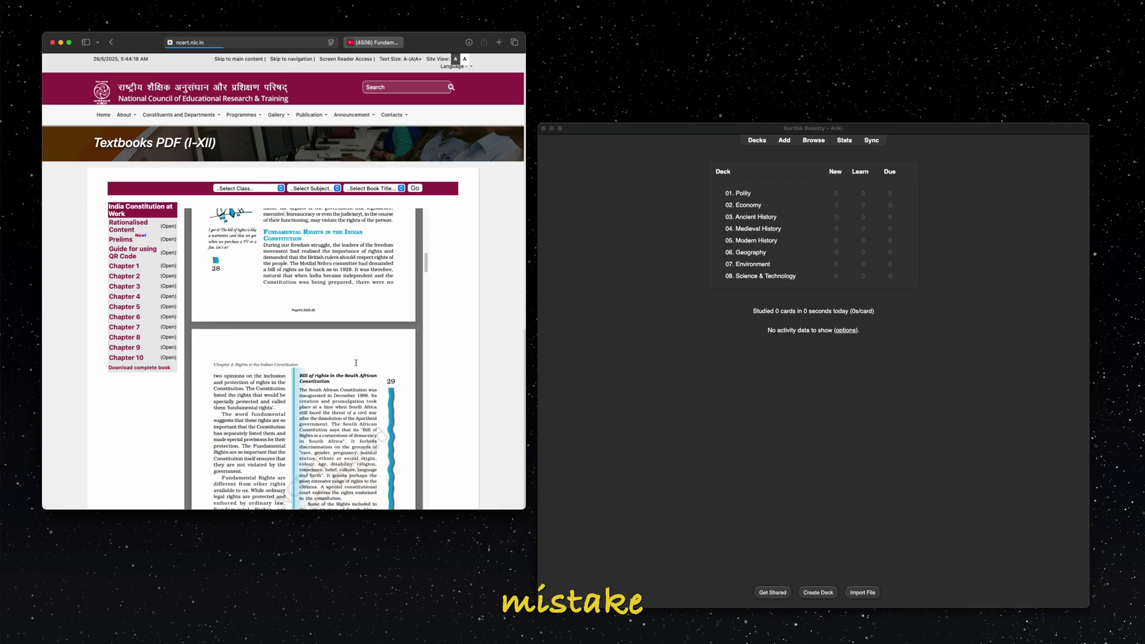
{"action": "scroll", "coordinate": [354, 368], "scroll_direction": "down", "scroll_amount": 5}
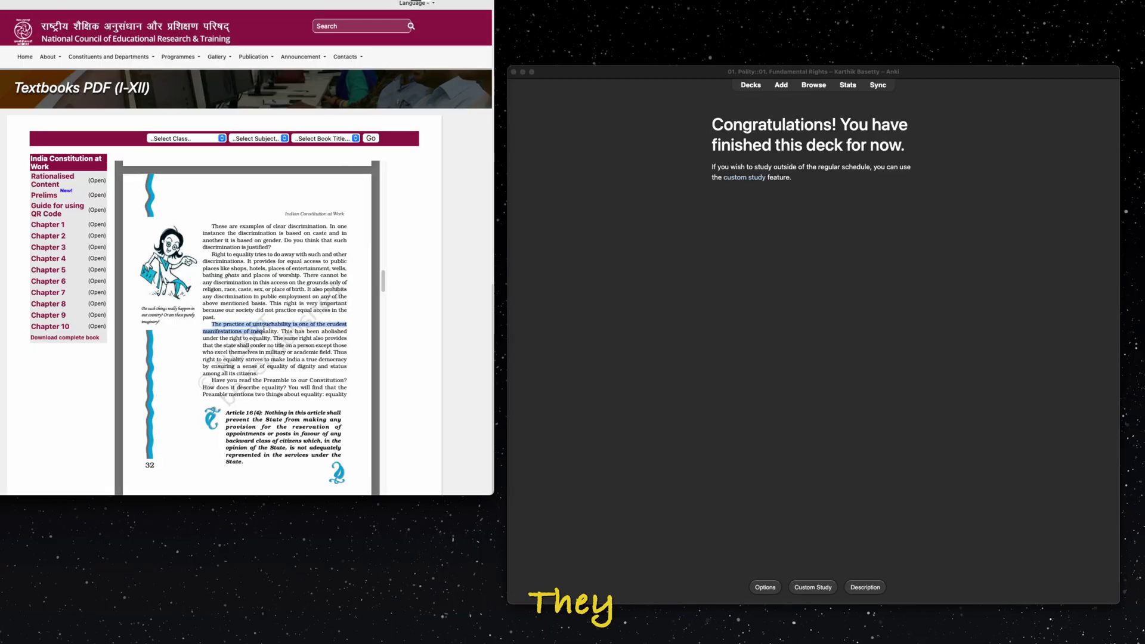
{"action": "left_click_drag", "start_coordinate": [263, 331], "coordinate": [283, 332]}
Step: Copy the sentence into a new Anki note's Text field as a single line
{"action": "right_click", "coordinate": [302, 327]}
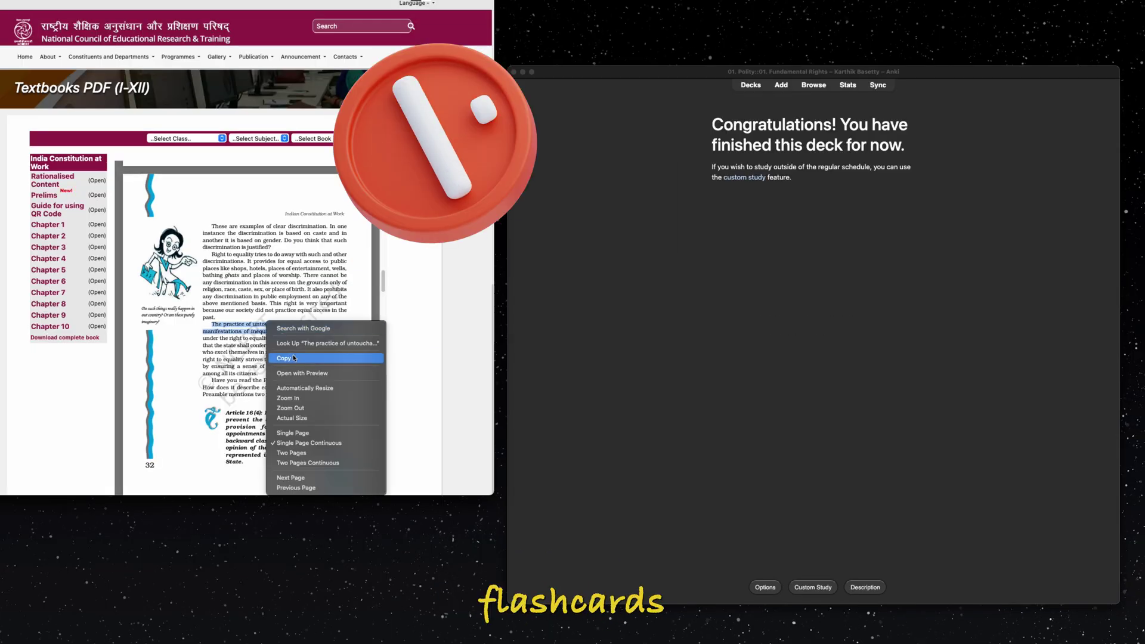
{"action": "left_click", "coordinate": [352, 355]}
{"action": "left_click", "coordinate": [678, 307]}
{"action": "key", "text": "a"}
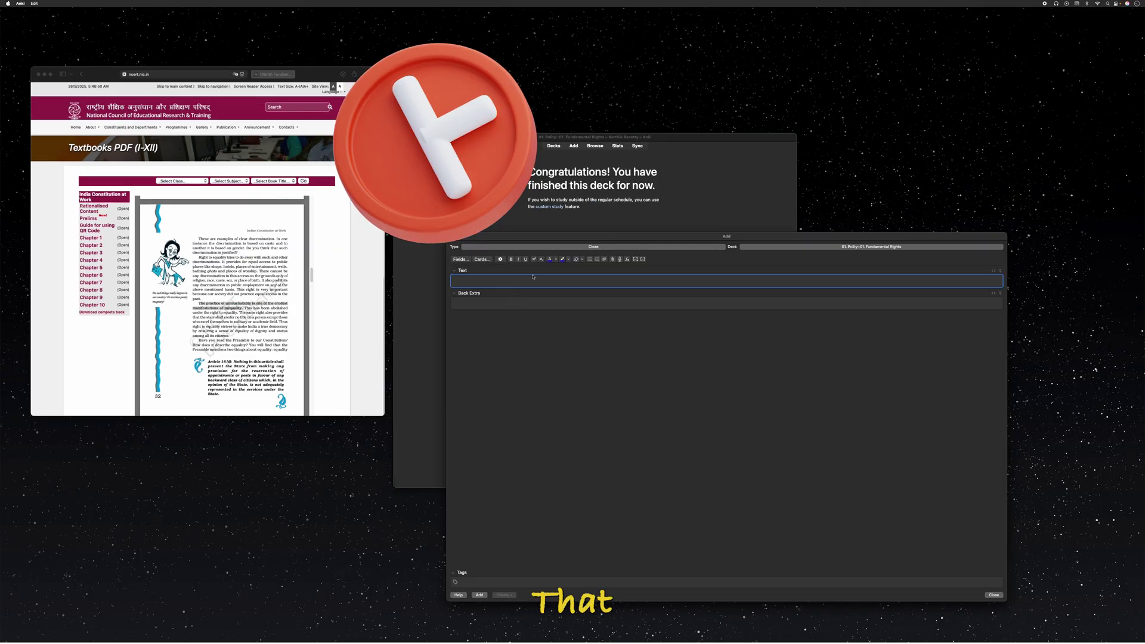
{"action": "key", "text": "super+v"}
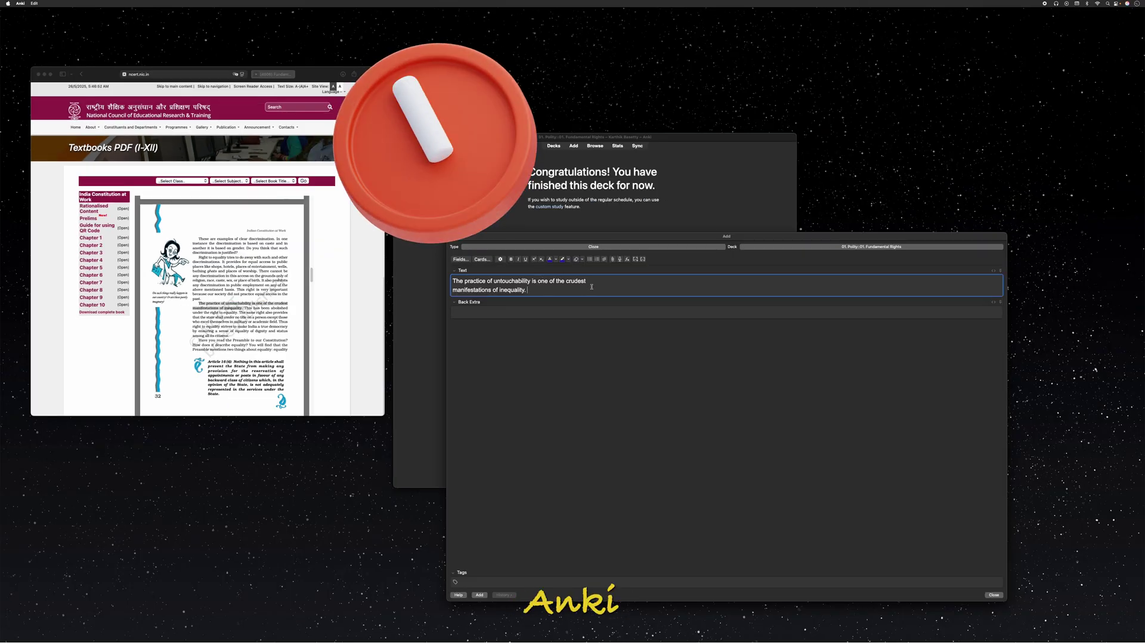
{"action": "left_click", "coordinate": [587, 281]}
{"action": "key", "text": "Delete"}
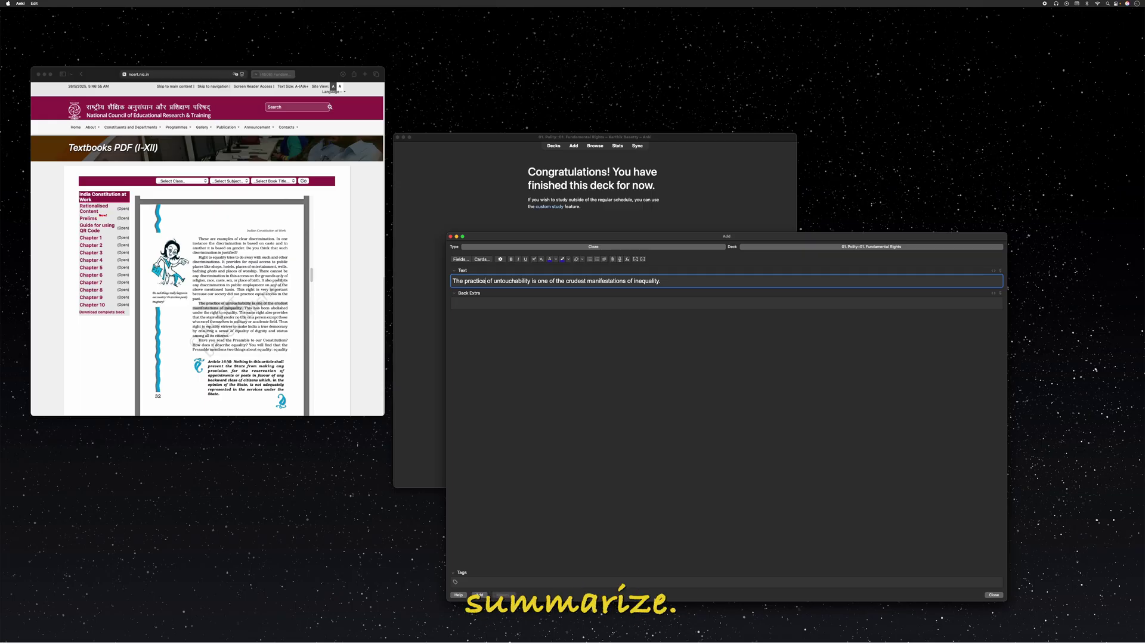
Step: Make 'untouchability' a cloze deletion, then clear the Text field
{"action": "double_click", "coordinate": [494, 281]}
{"action": "key", "text": "super+shift+c"}
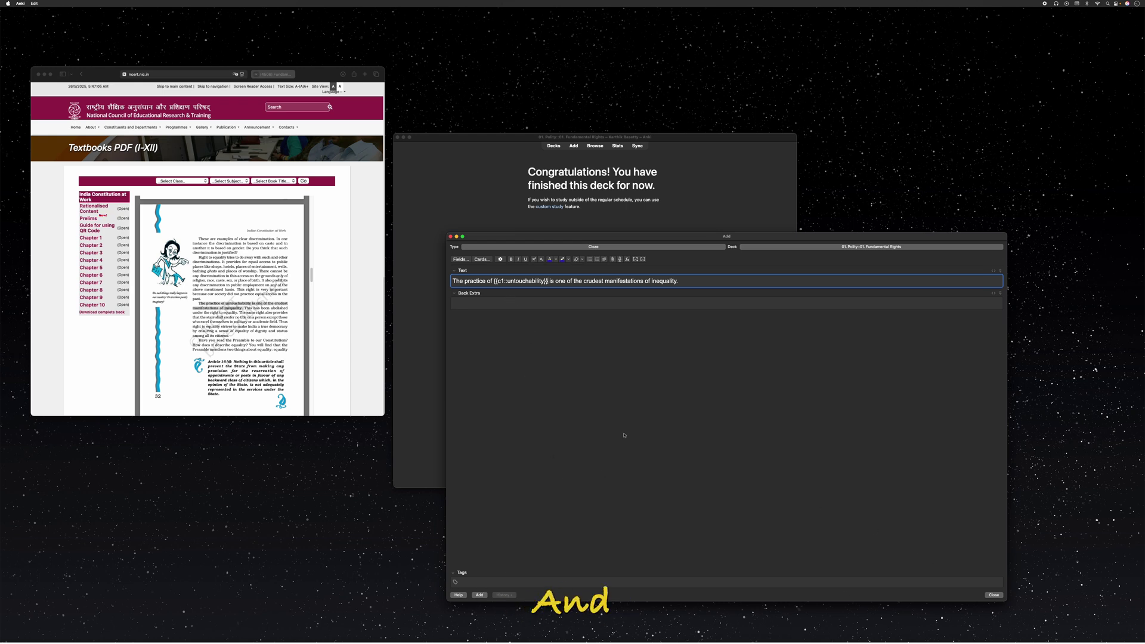
{"action": "key", "text": "super+a"}
{"action": "key", "text": "BackSpace"}
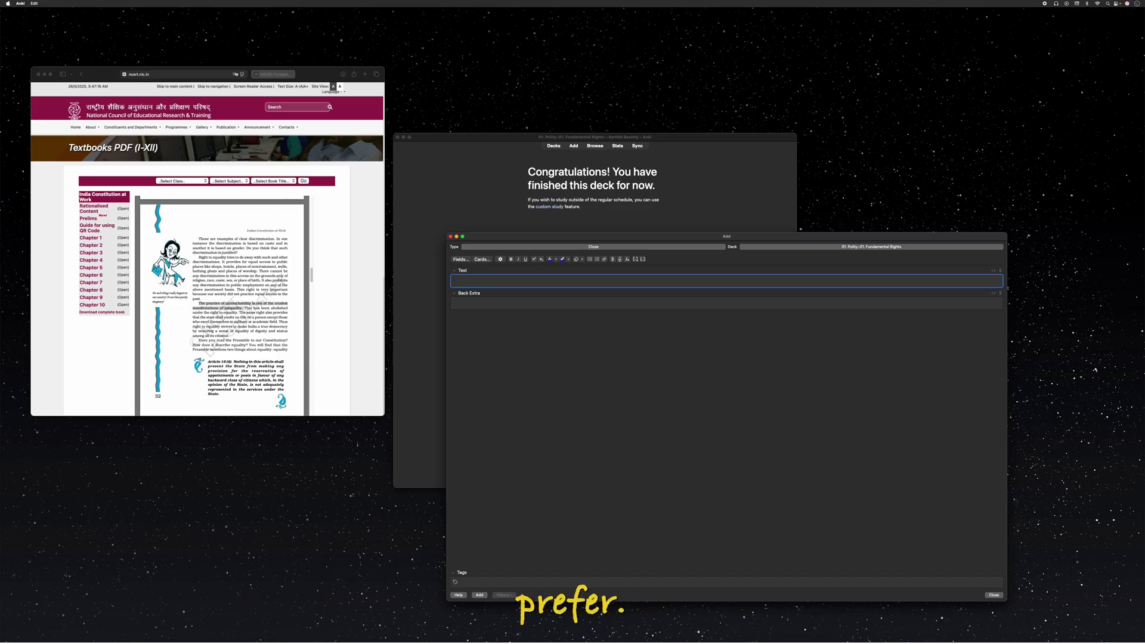
Step: Confirm the note type stays Cloze, close the Add window and minimize Safari
{"action": "left_click", "coordinate": [607, 248]}
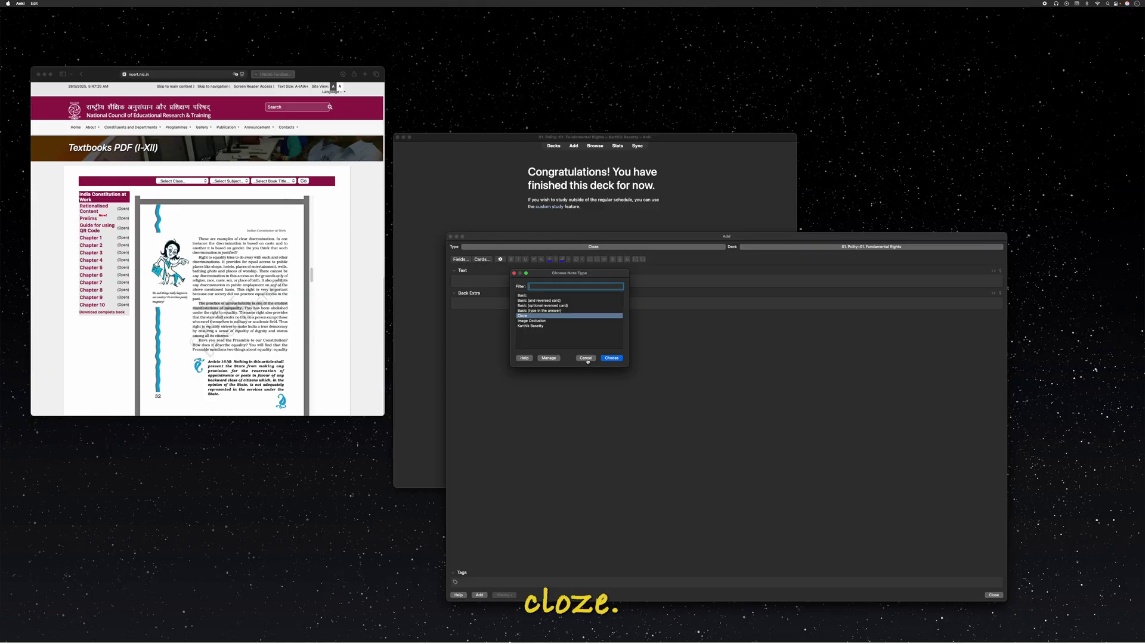
{"action": "left_click", "coordinate": [587, 358]}
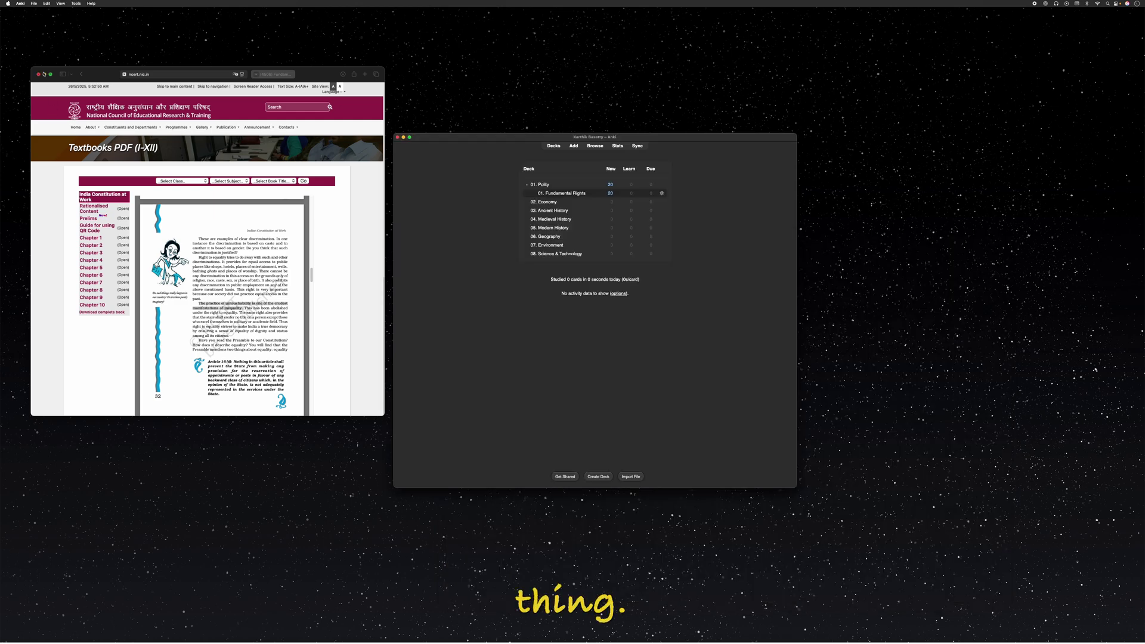
{"action": "left_click", "coordinate": [45, 74]}
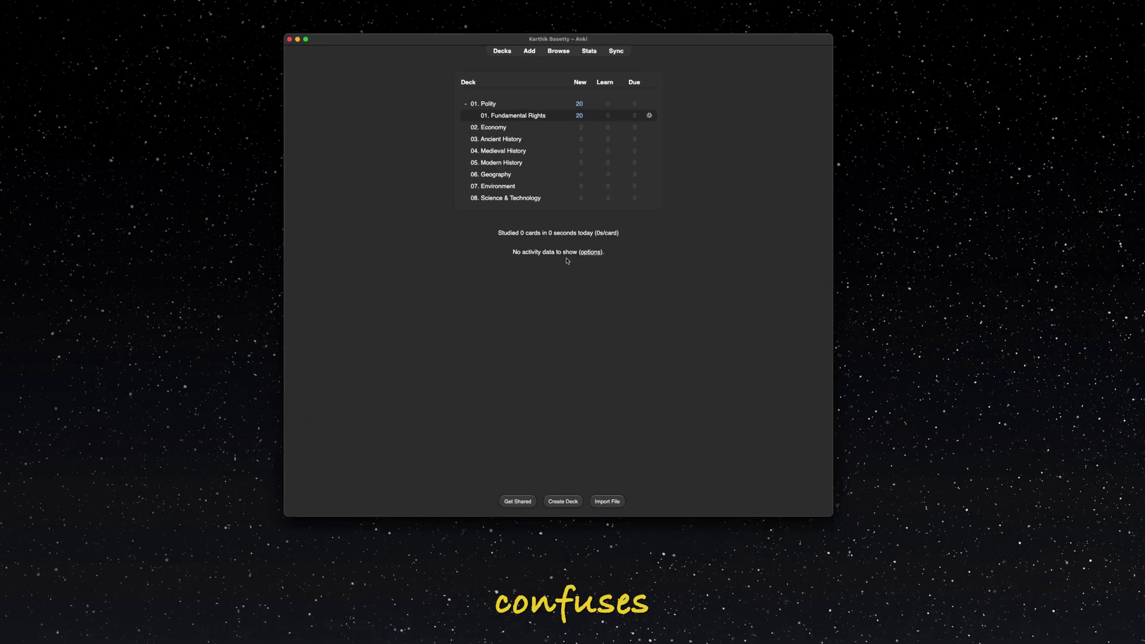
Step: Open the 01. Fundamental Rights deck and its card browser, moving the browser window up
{"action": "left_click", "coordinate": [501, 116]}
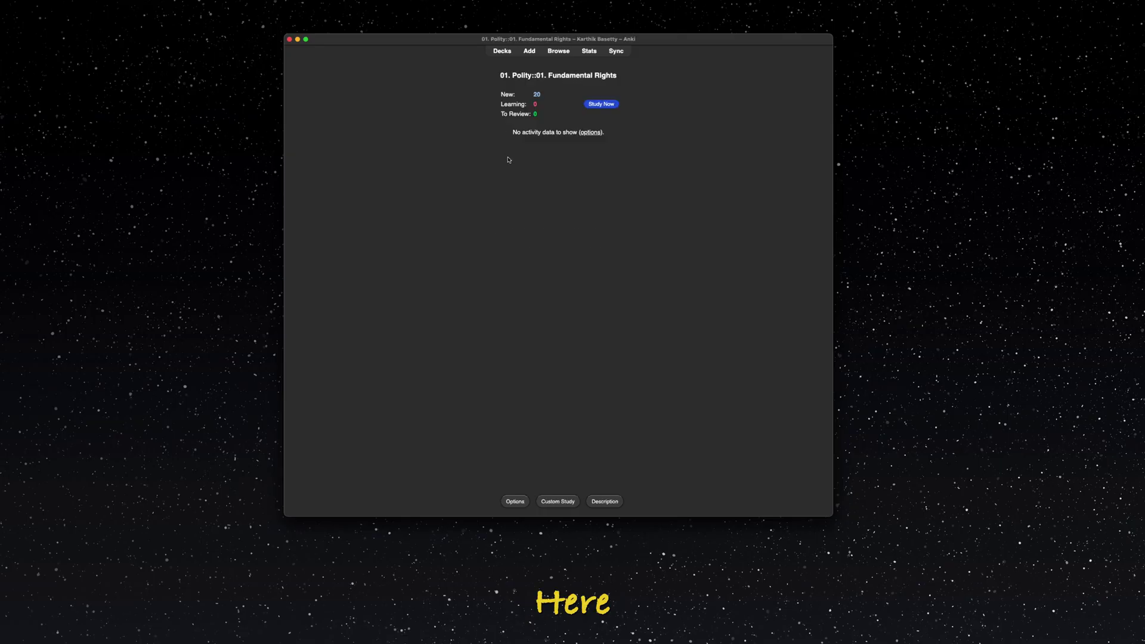
{"action": "key", "text": "b"}
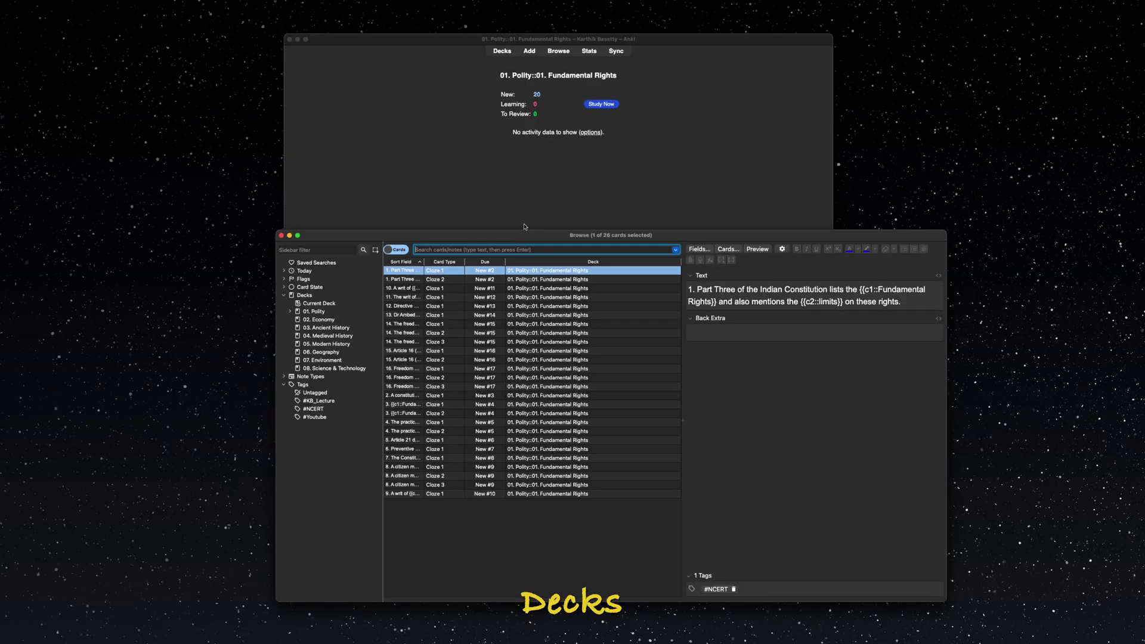
{"action": "left_click_drag", "start_coordinate": [525, 227], "coordinate": [499, 89]}
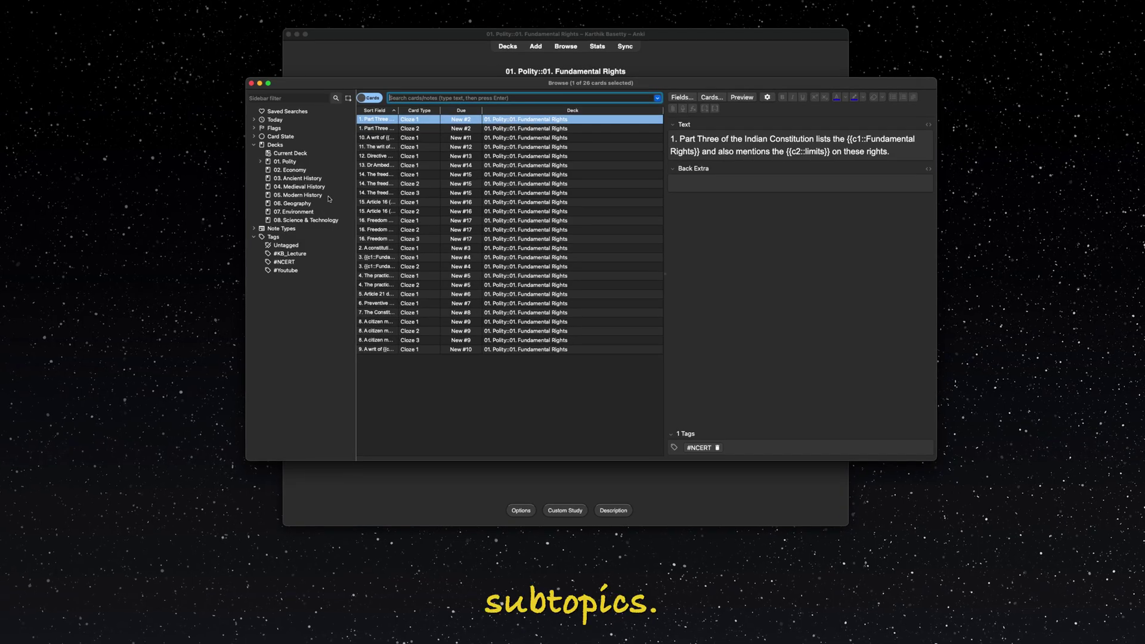
Step: Filter the browser to 01. Fundamental Rights cards tagged #NCERT and select card 4 on untouchability
{"action": "left_click", "coordinate": [263, 162]}
{"action": "left_click", "coordinate": [263, 163]}
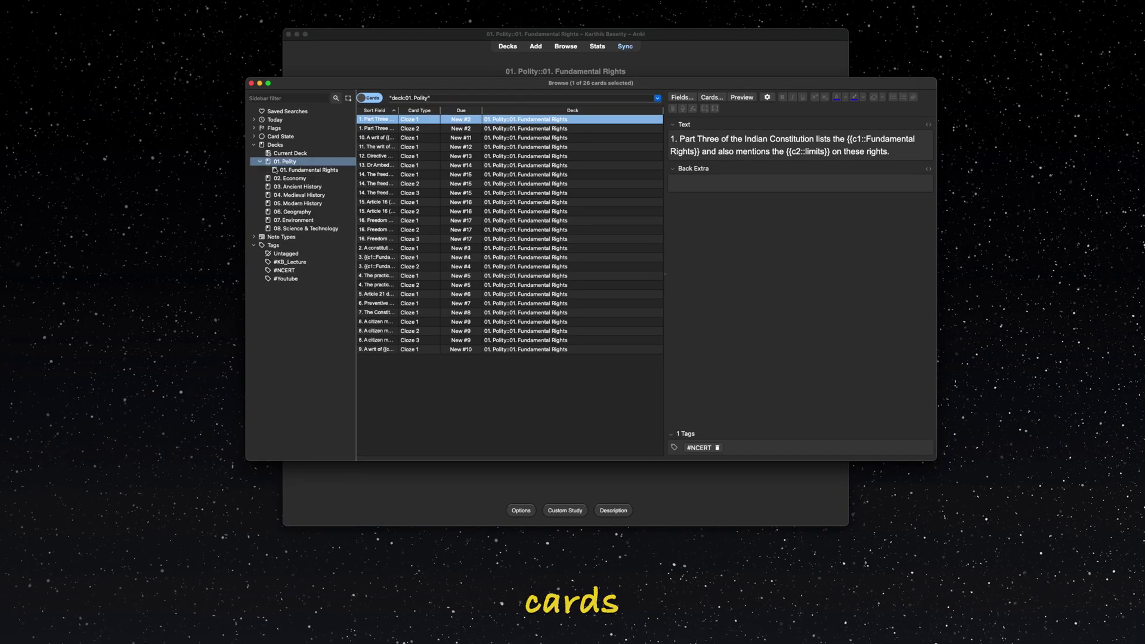
{"action": "left_click", "coordinate": [291, 170]}
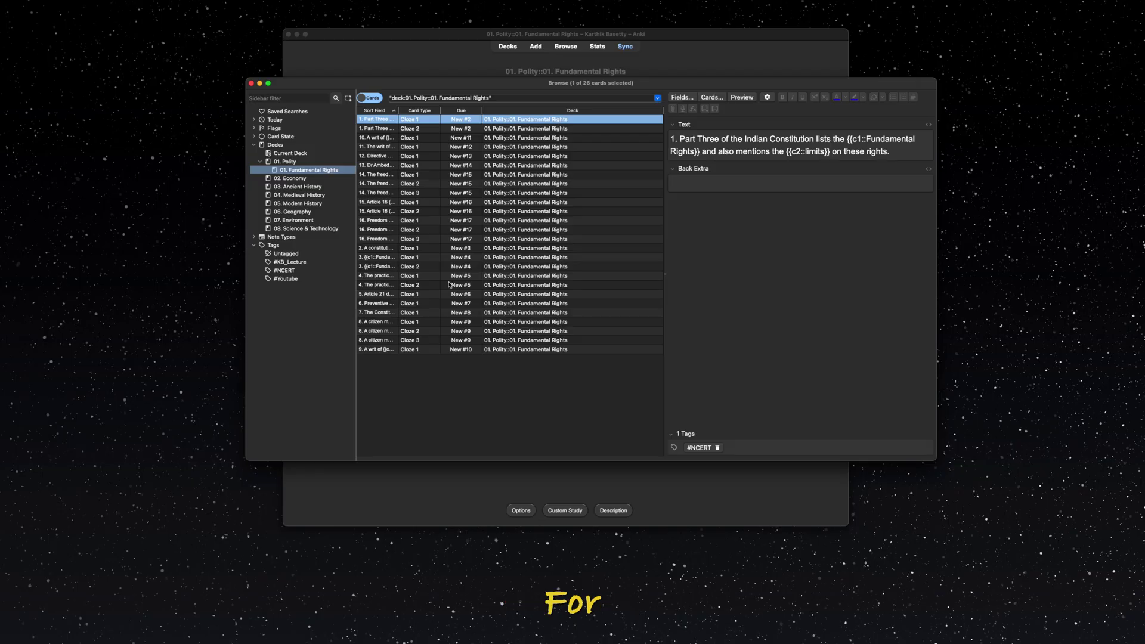
{"action": "left_click", "coordinate": [280, 246]}
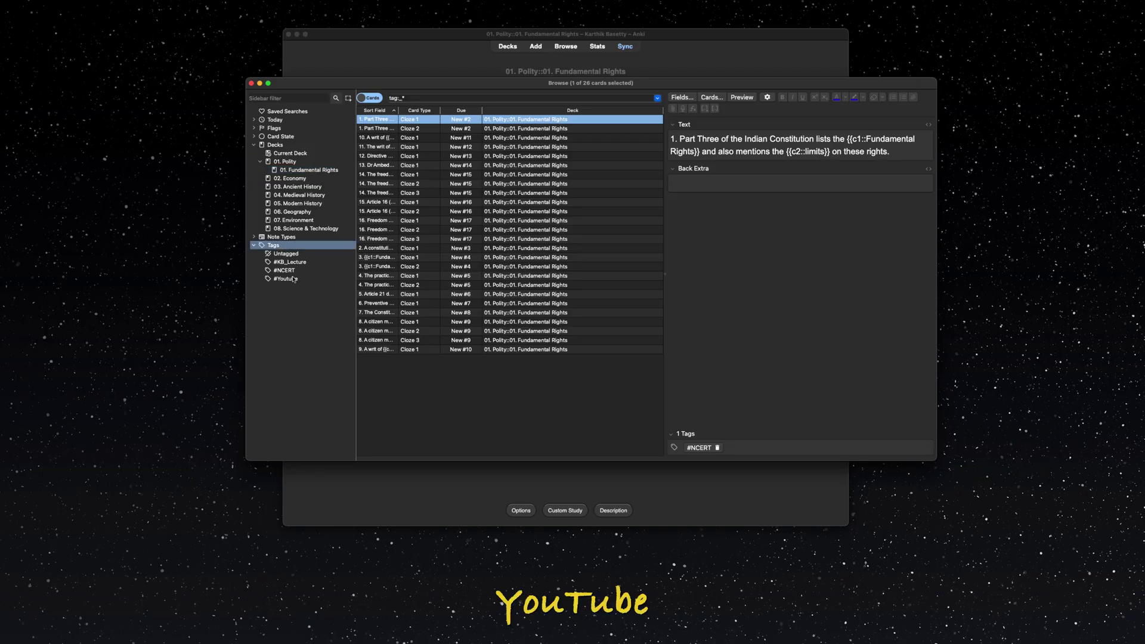
{"action": "left_click", "coordinate": [284, 270]}
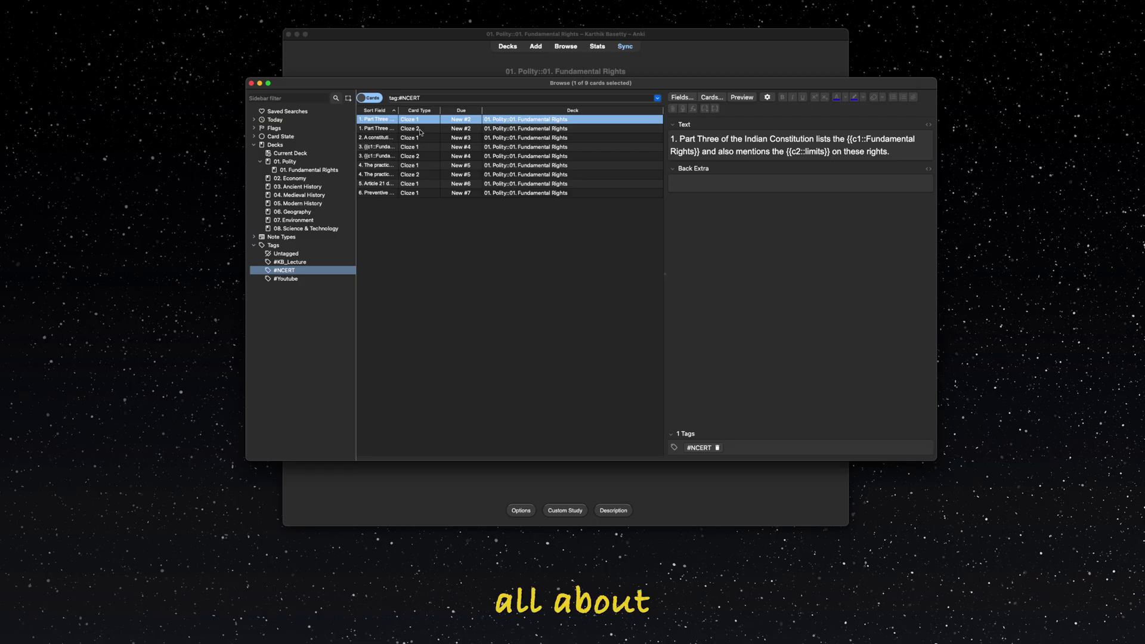
{"action": "left_click", "coordinate": [419, 129]}
{"action": "key", "text": "Down"}
{"action": "key", "text": "Down"}
{"action": "key", "text": "Down"}
{"action": "key", "text": "Down"}
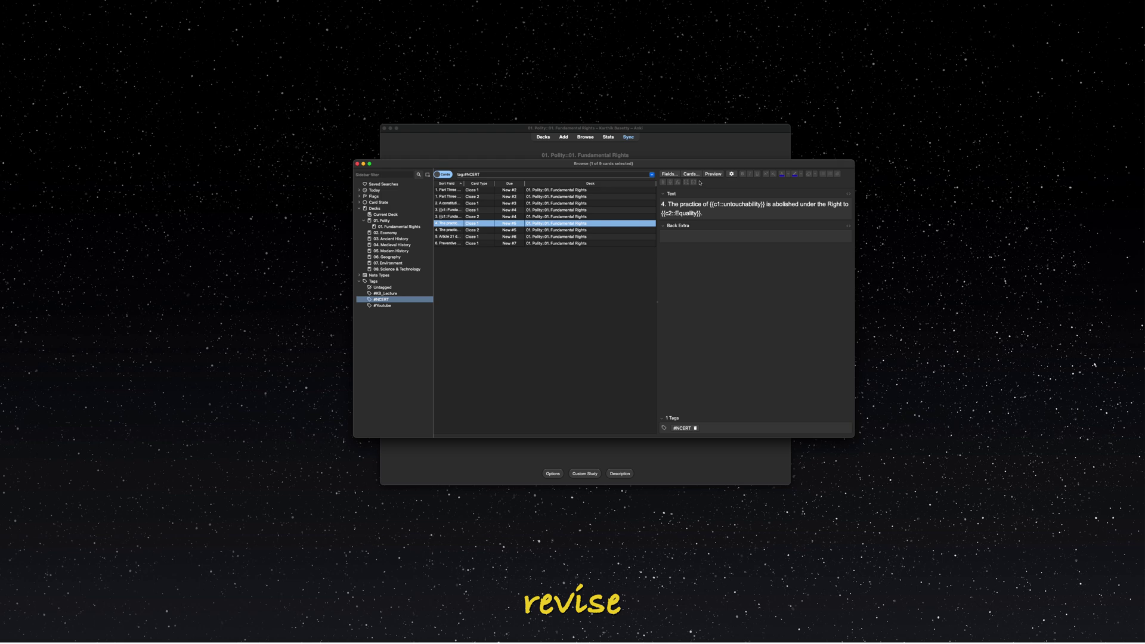
Step: Preview the selected card beside the list and step through the #KB_Lecture cards
{"action": "left_click", "coordinate": [713, 173]}
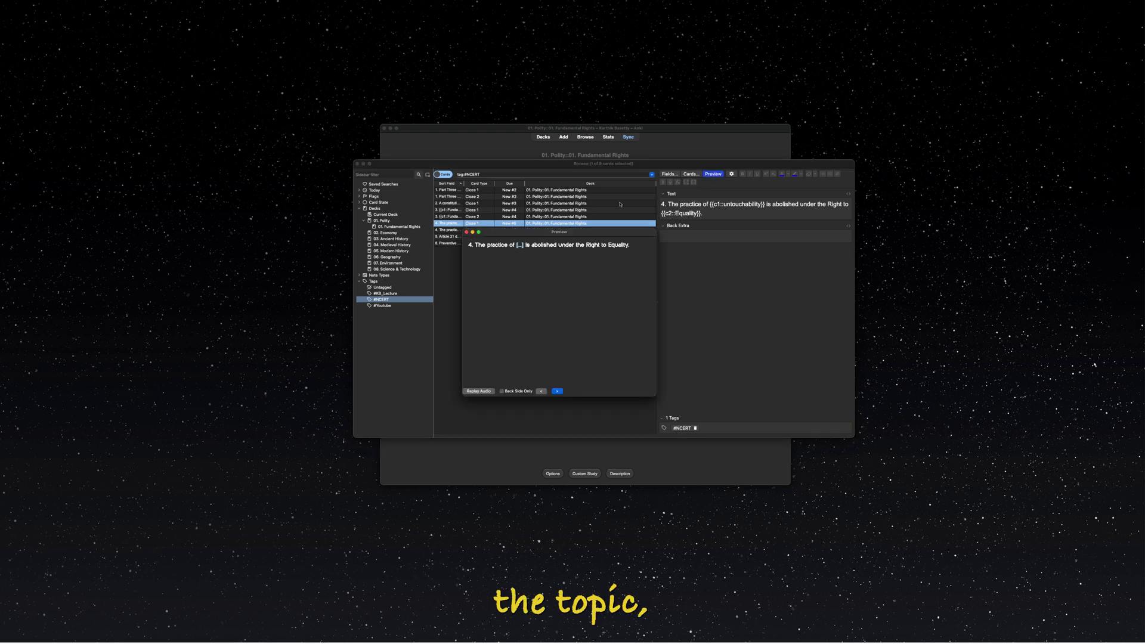
{"action": "left_click_drag", "start_coordinate": [569, 236], "coordinate": [828, 255]}
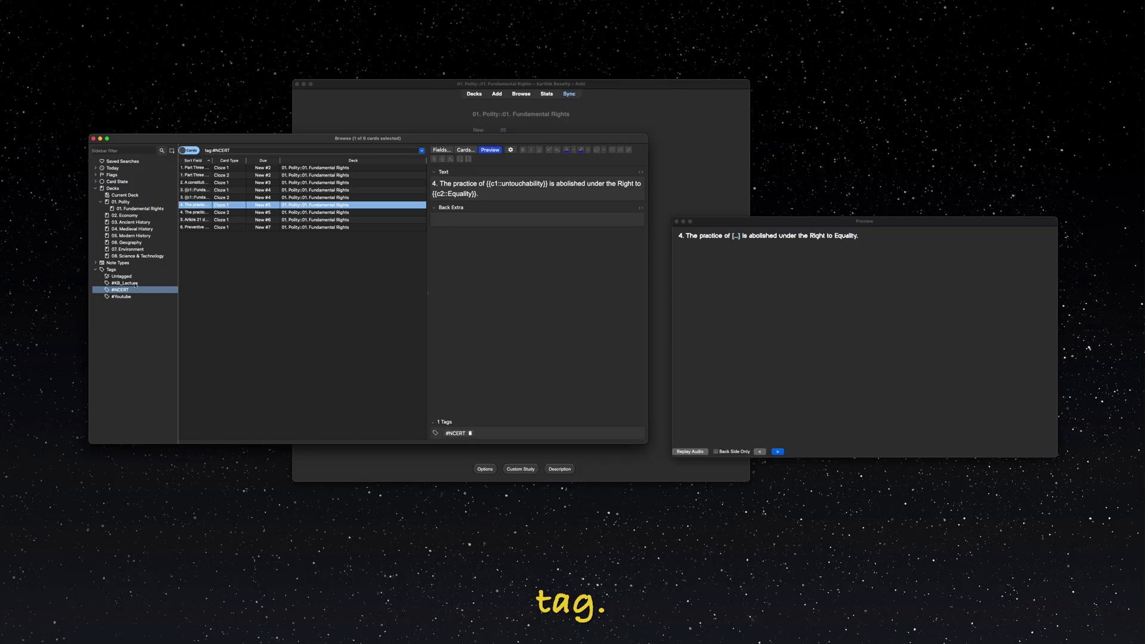
{"action": "left_click", "coordinate": [135, 284]}
{"action": "left_click", "coordinate": [192, 177]}
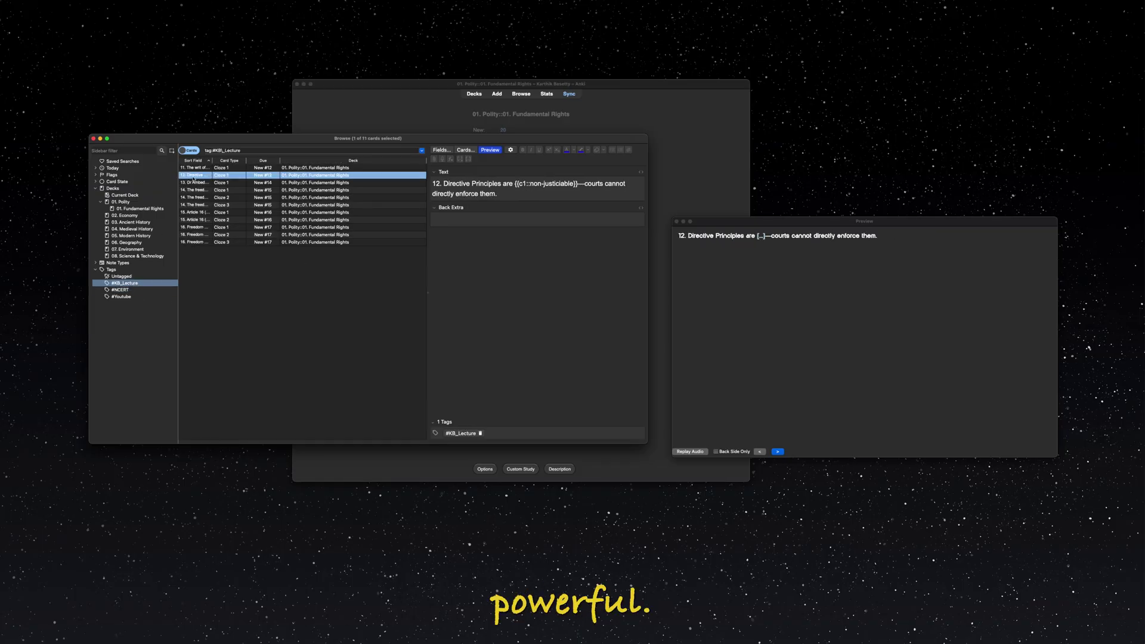
{"action": "left_click", "coordinate": [196, 182]}
{"action": "left_click", "coordinate": [197, 189]}
{"action": "key", "text": "Down"}
{"action": "key", "text": "Down"}
{"action": "key", "text": "Down"}
{"action": "key", "text": "Down"}
{"action": "key", "text": "Down"}
{"action": "key", "text": "Down"}
Step: Browse the #NCERT cards, then filter to the #Youtube tag
{"action": "left_click", "coordinate": [118, 290]}
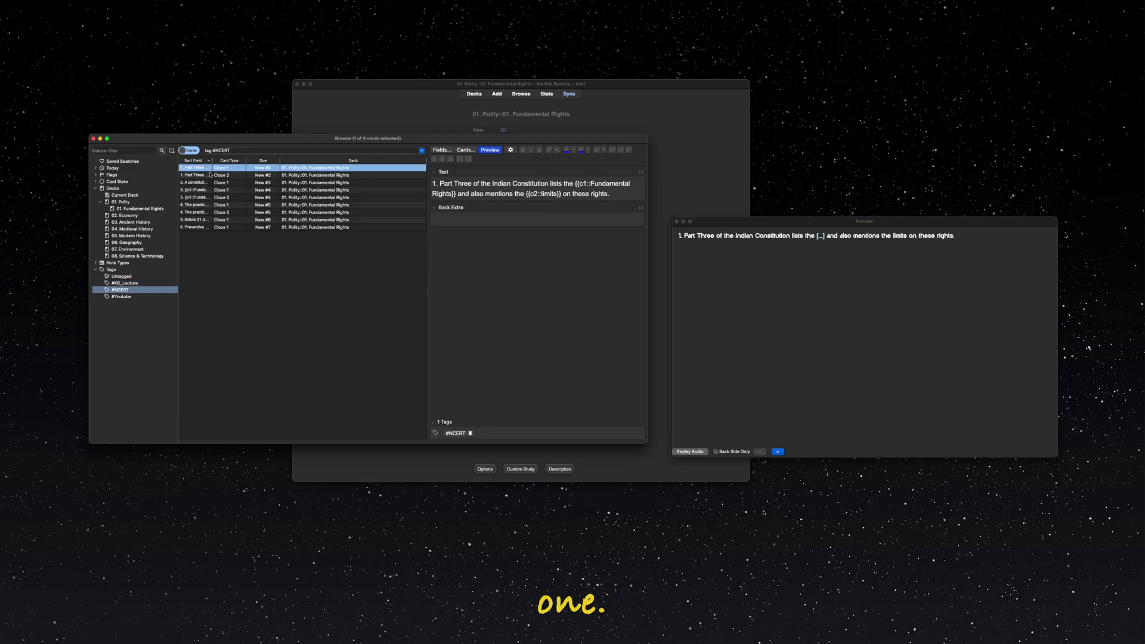
{"action": "key", "text": "Down"}
{"action": "key", "text": "Down"}
{"action": "key", "text": "Down"}
{"action": "key", "text": "Down"}
{"action": "key", "text": "Down"}
{"action": "key", "text": "Down"}
{"action": "key", "text": "Down"}
{"action": "key", "text": "Down"}
{"action": "left_click", "coordinate": [144, 297]}
{"action": "key", "text": "Down"}
{"action": "key", "text": "Down"}
{"action": "key", "text": "Down"}
{"action": "key", "text": "Down"}
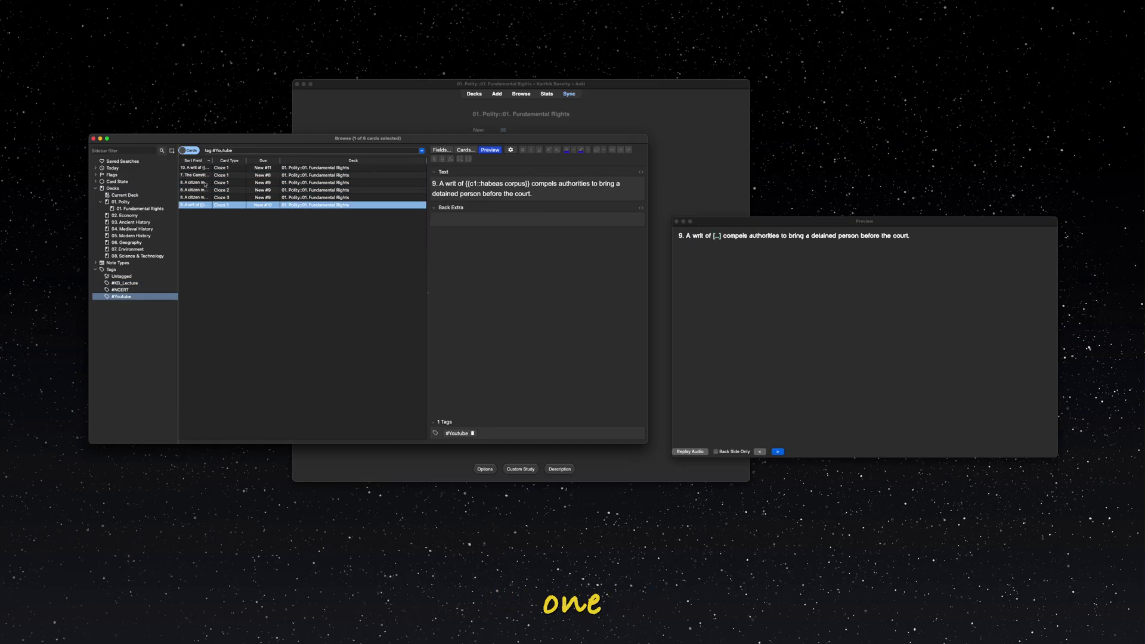